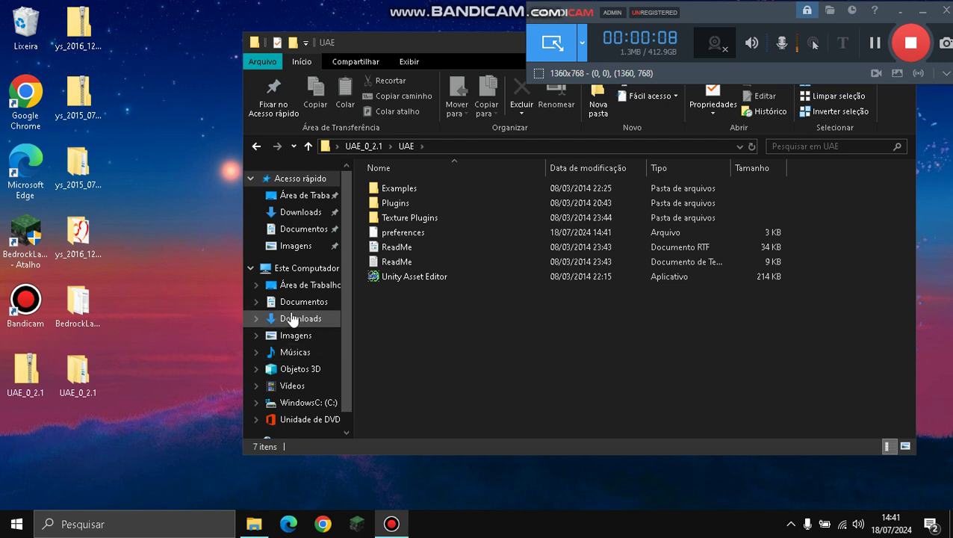
Place the UAE_0_2.1 and ys_2016_12_19 folders beside ys_2015_07_07 on the desktop and close the file browser window
left_click(291, 318)
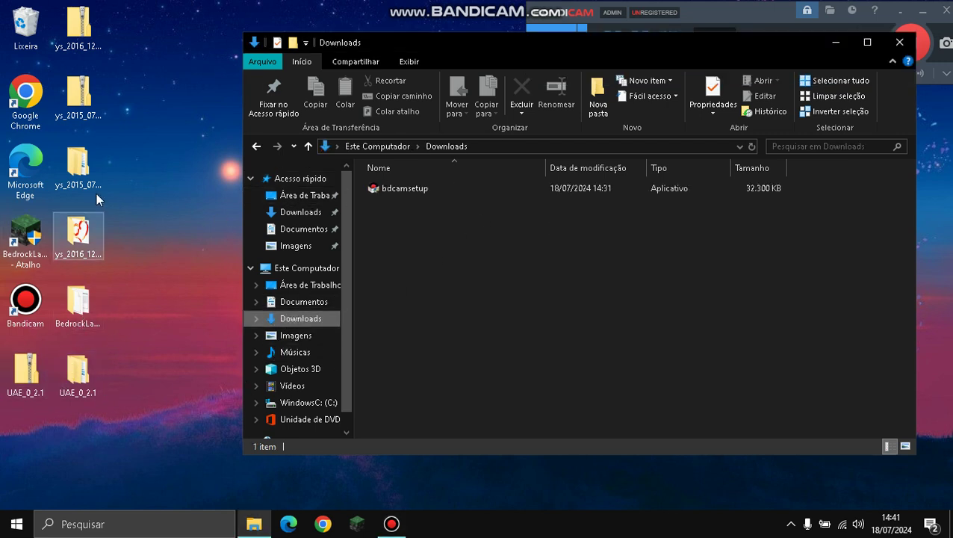
left_click_drag(92, 355, 135, 163)
left_click_drag(85, 257, 187, 190)
left_click(69, 171)
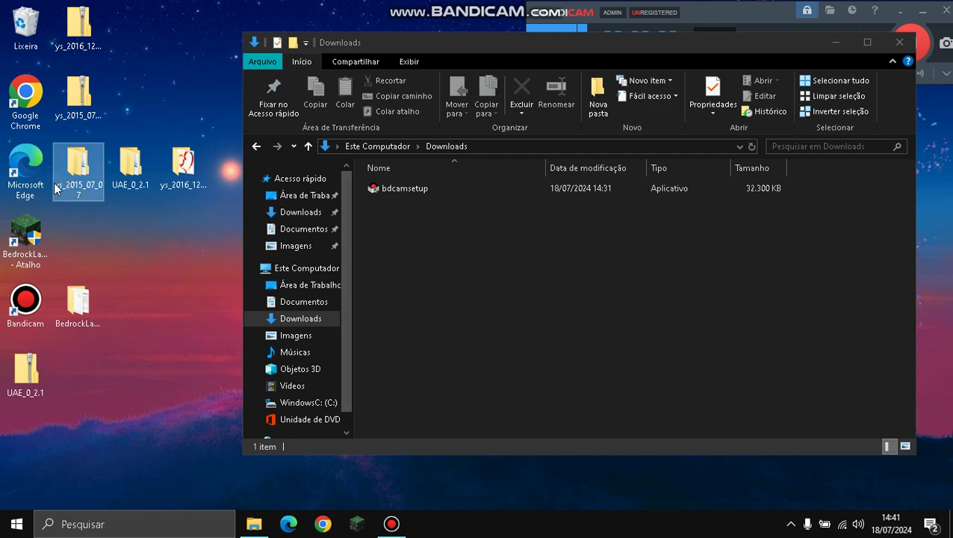
left_click(198, 196)
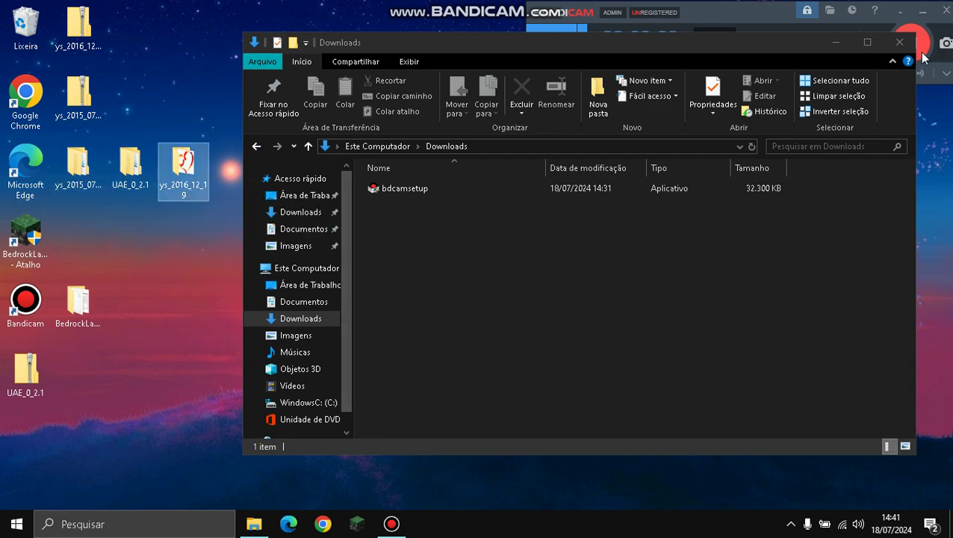
left_click(899, 42)
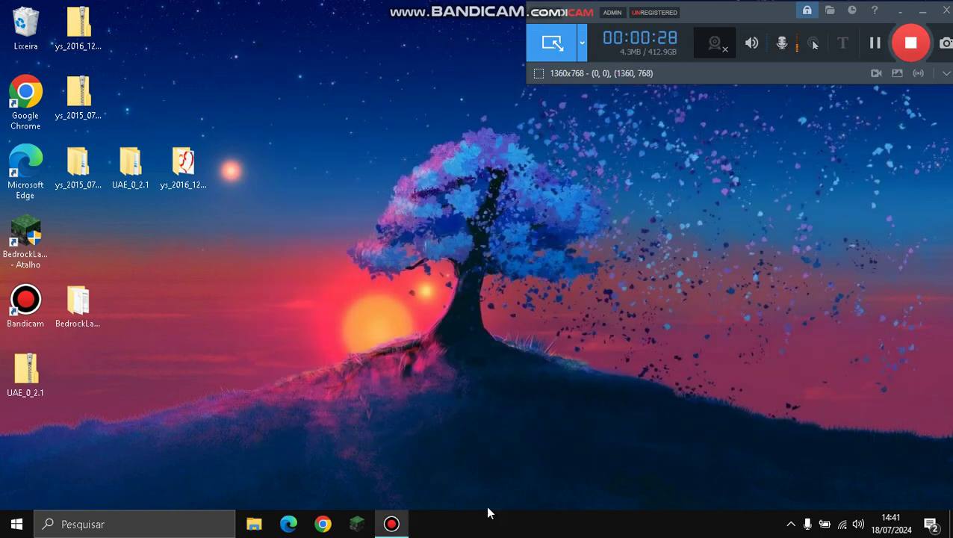
Launch Unity Asset Editor from the UAE folder inside UAE_0_2.1 on the desktop
double_click(130, 166)
double_click(389, 188)
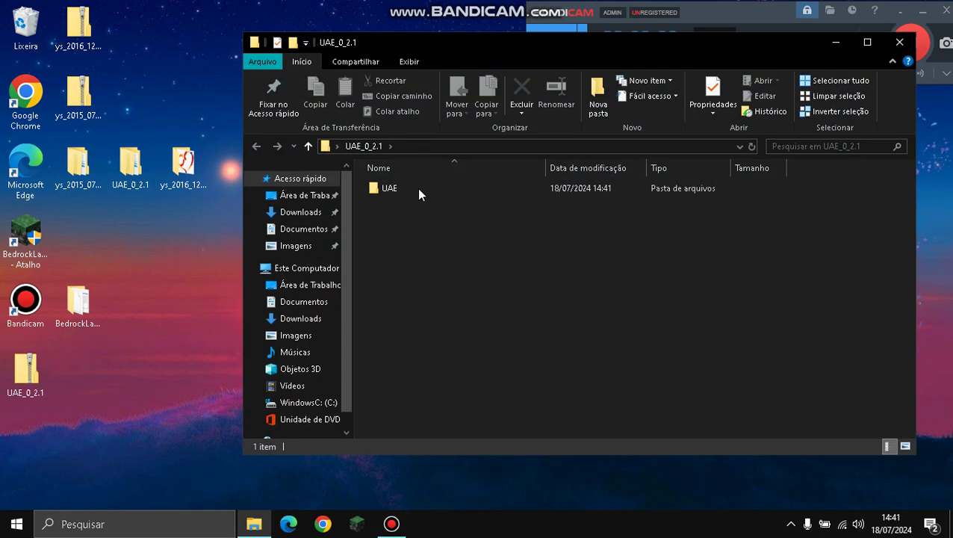
double_click(403, 276)
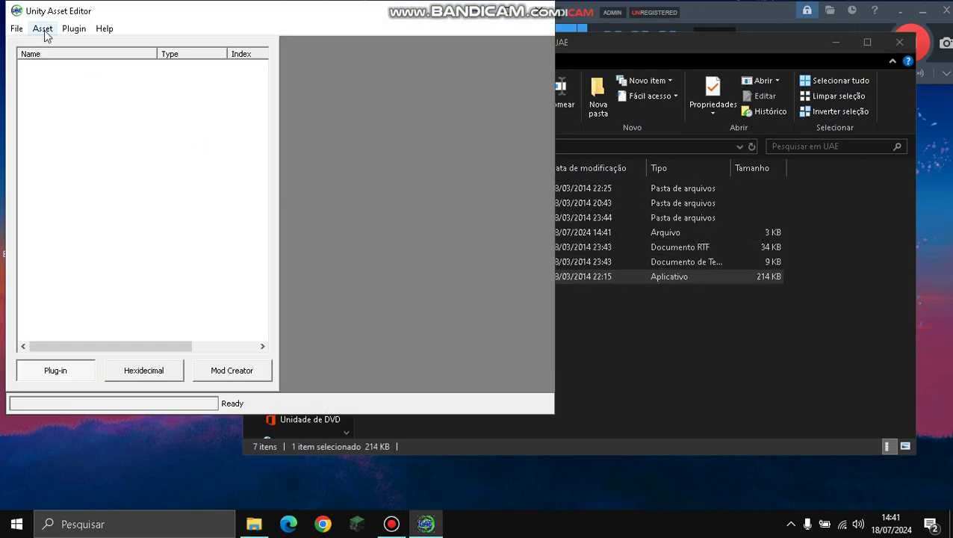
Open sharedassets8.assets from the YandereSimulator_Data folder of ys_2016_12_19 on the desktop
left_click(16, 28)
left_click(19, 44)
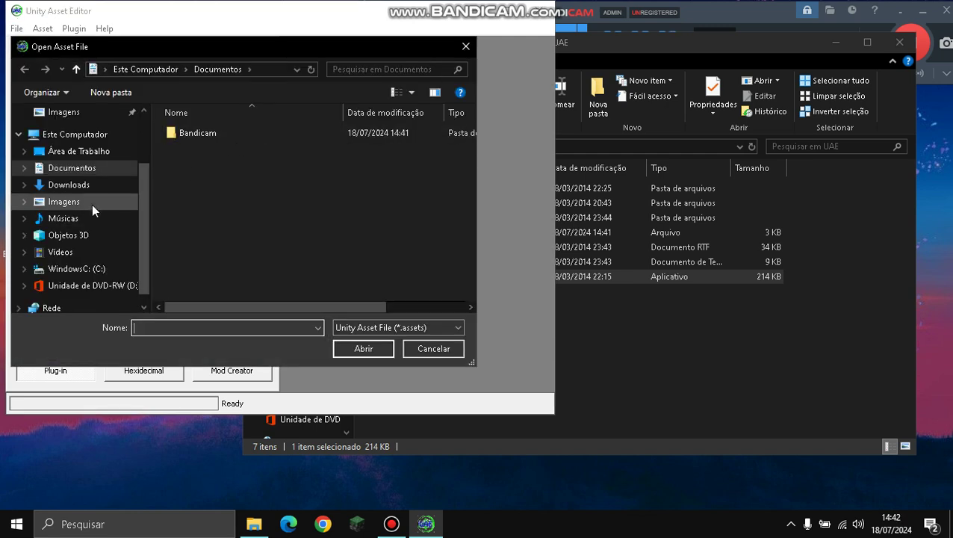
left_click(88, 187)
left_click(69, 152)
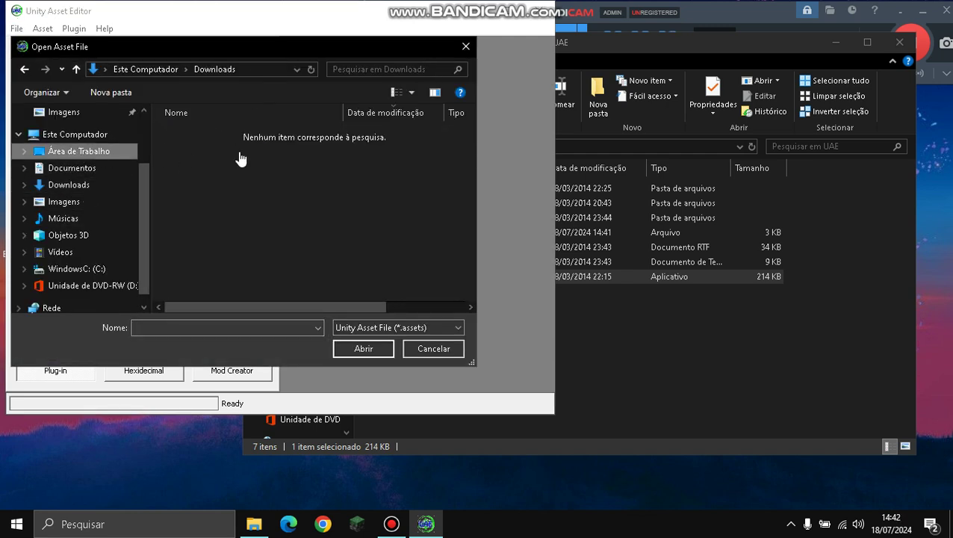
double_click(439, 160)
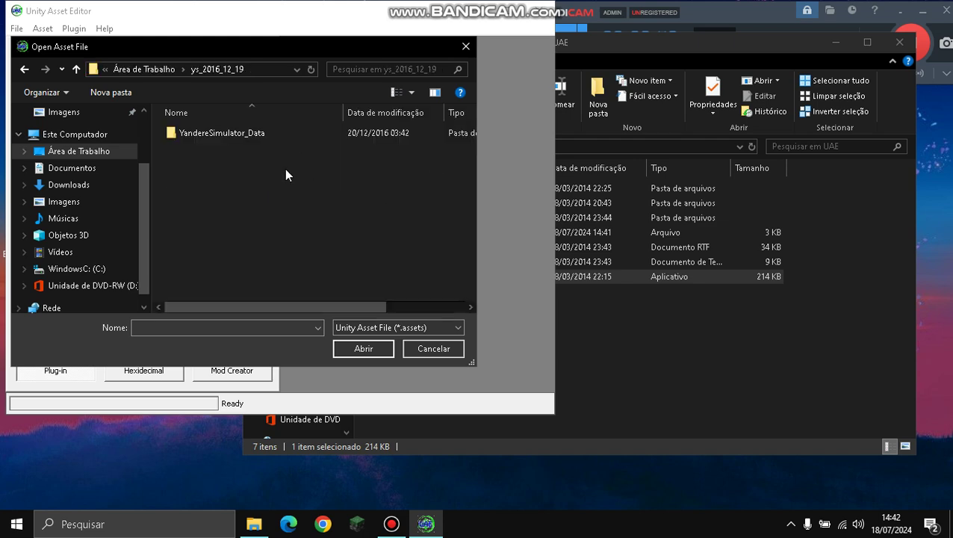
double_click(213, 135)
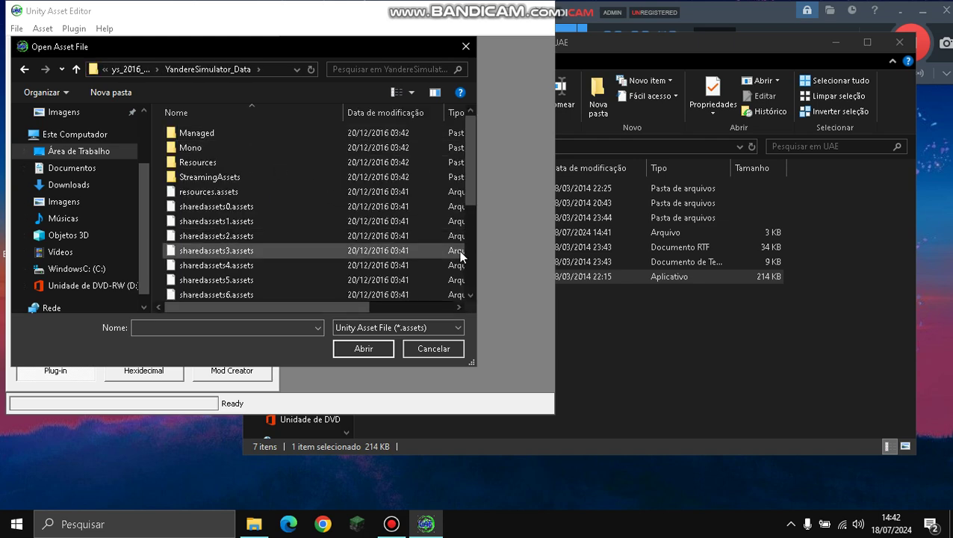
scroll(463, 254, "down", 4)
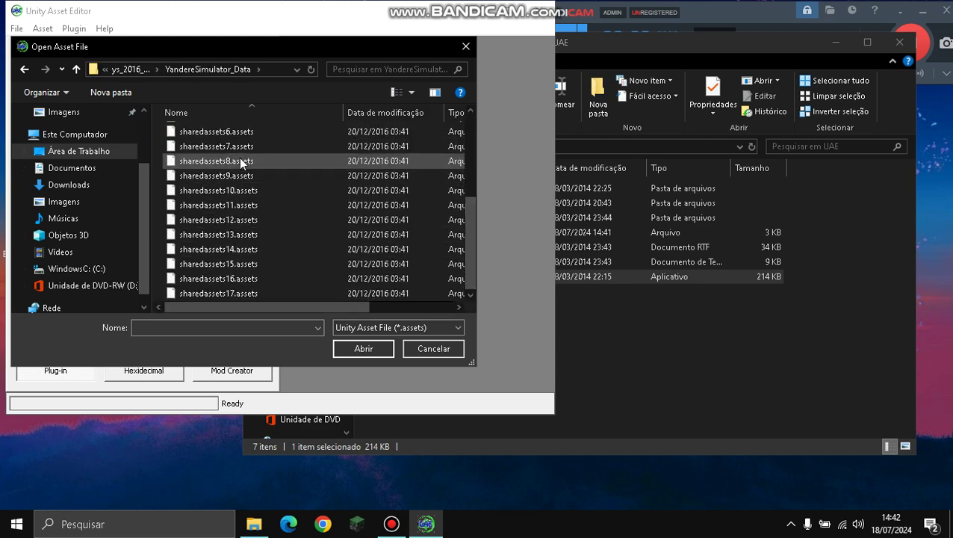
double_click(237, 160)
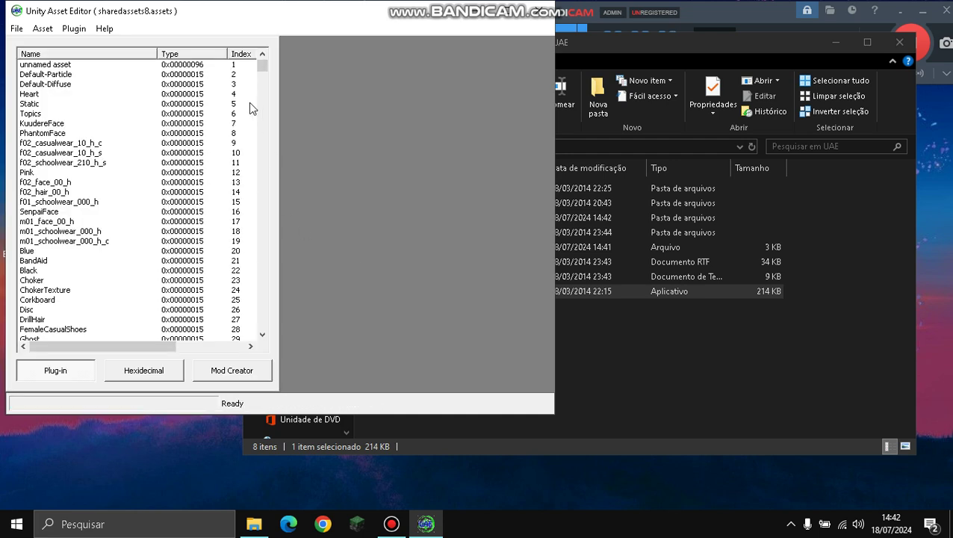
Find the f02_tsunIdle_00 asset in the sharedassets8 list and export it to the desktop as Unity Asset Raw Data
left_click(260, 115)
left_click(261, 116)
left_click(260, 115)
left_click(261, 116)
left_click(261, 116)
left_click(261, 115)
left_click(260, 115)
left_click(261, 121)
left_click(261, 120)
left_click(261, 121)
left_click(260, 121)
left_click(261, 121)
left_click(261, 121)
left_click(260, 121)
left_click(261, 121)
left_click(261, 121)
left_click(260, 121)
left_click(260, 121)
left_click(260, 121)
left_click(260, 121)
left_click(261, 121)
left_click(261, 121)
left_click(261, 121)
left_click(261, 121)
left_click(261, 121)
left_click(262, 121)
left_click(261, 121)
left_click(261, 121)
left_click(262, 121)
left_click(261, 121)
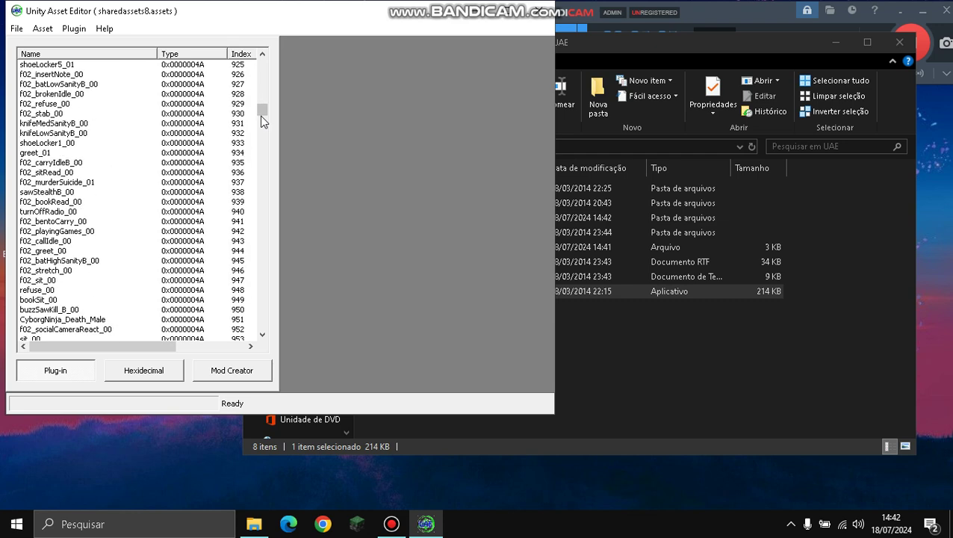
left_click(262, 133)
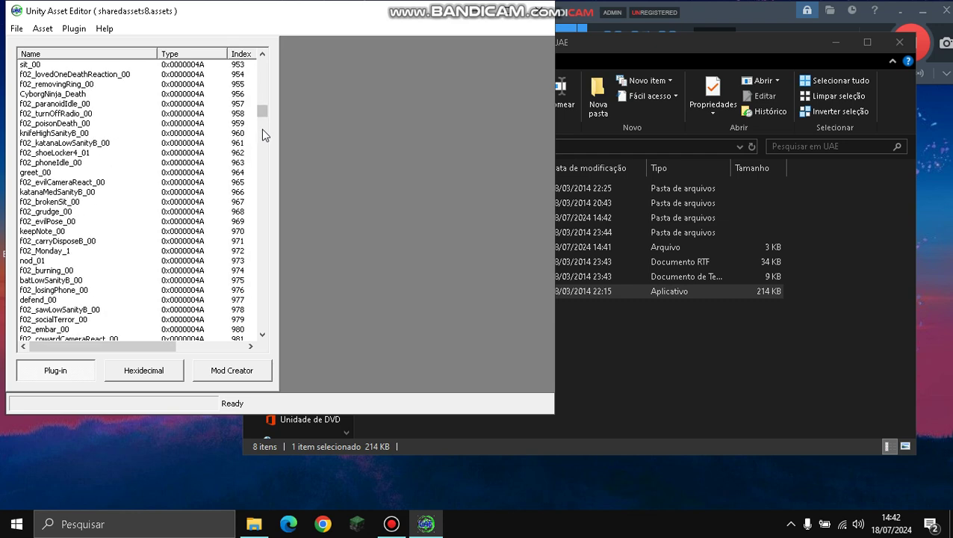
left_click(262, 133)
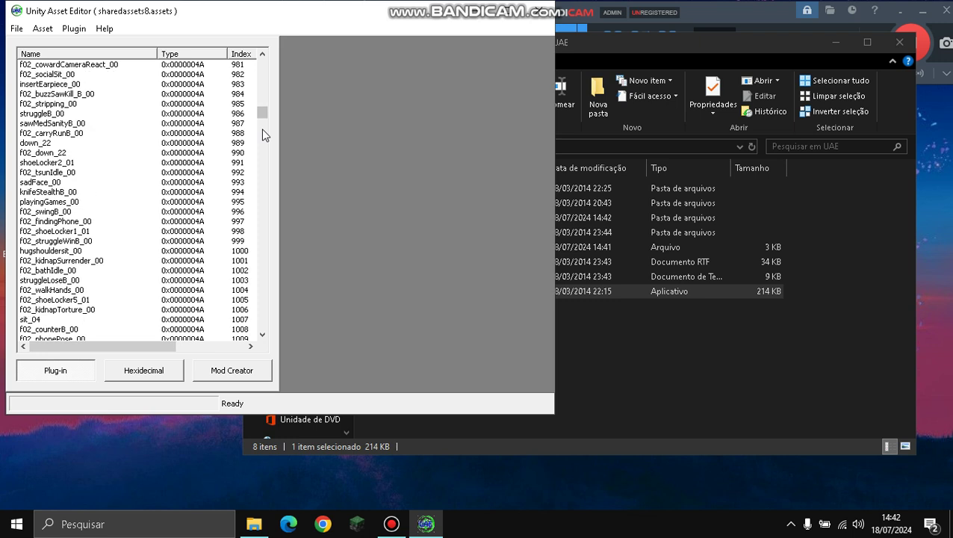
left_click(68, 175)
right_click(69, 175)
left_click(89, 184)
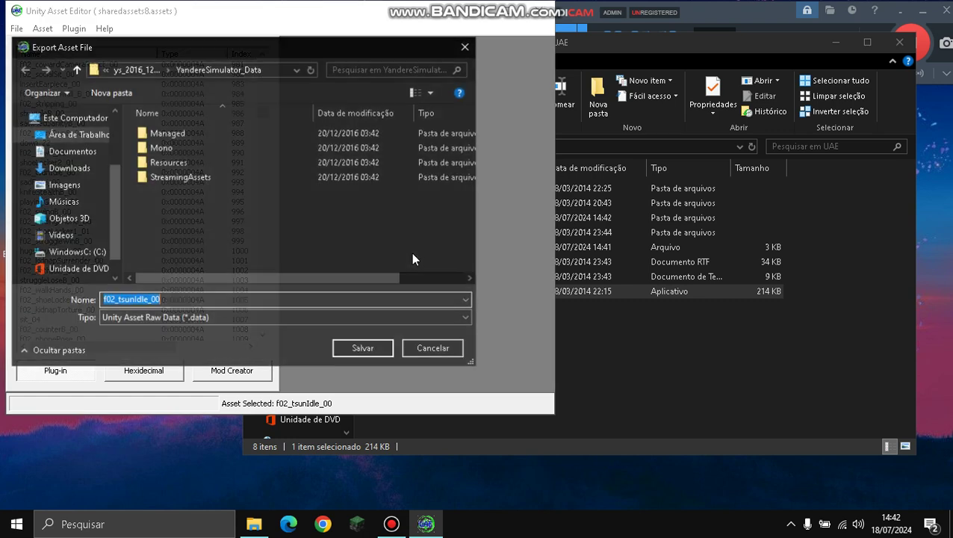
left_click(50, 135)
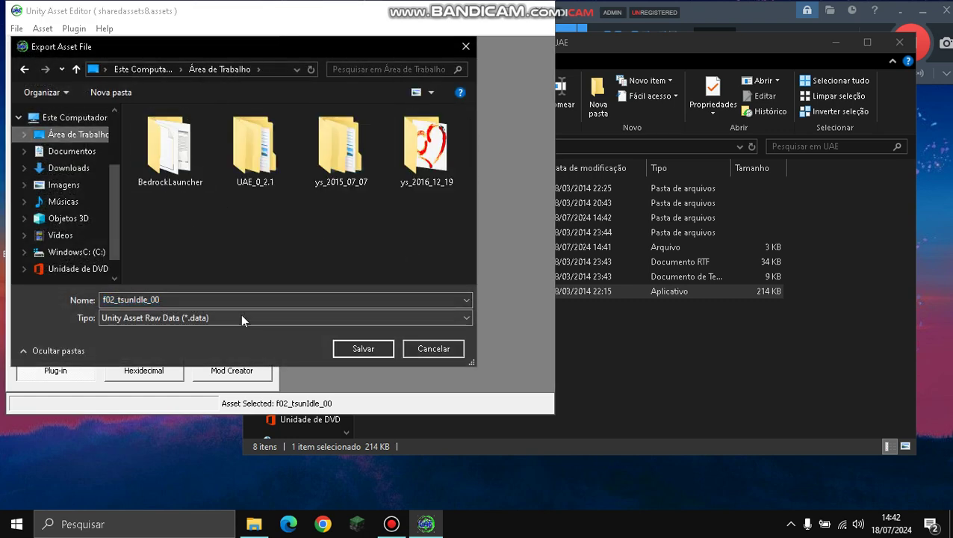
left_click(361, 352)
Close the asset editor and relaunch it from the UAE folder inside UAE_0_2.1 on the desktop
left_click(539, 16)
left_click(300, 319)
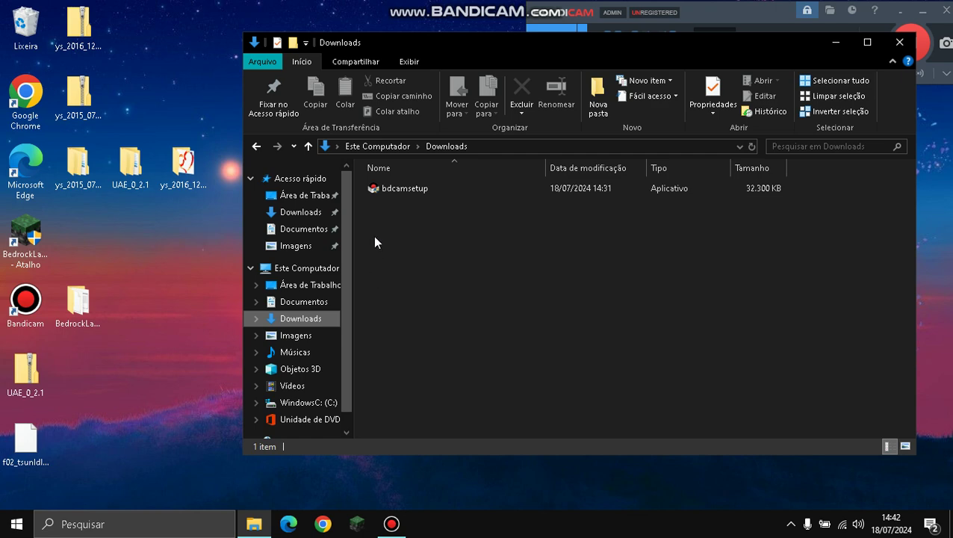
left_click(299, 285)
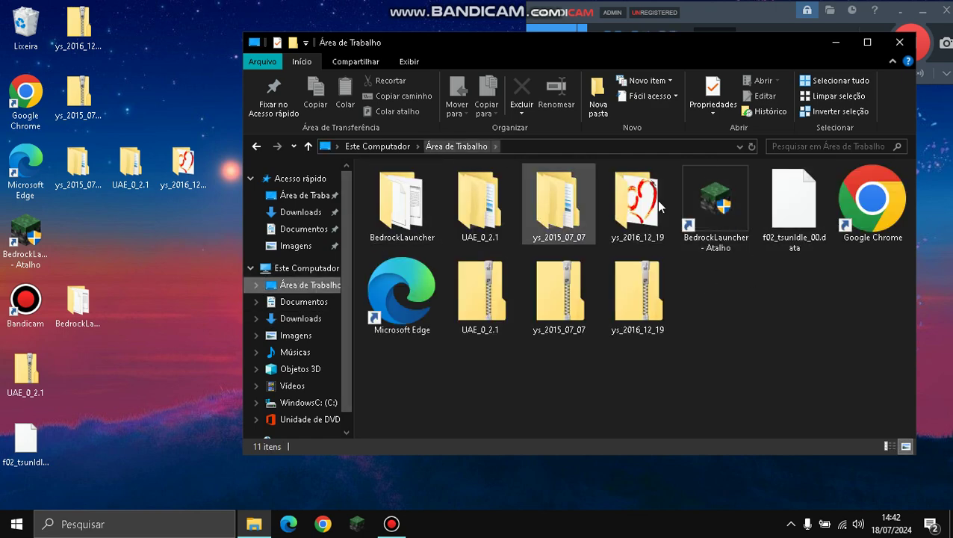
left_click(485, 218)
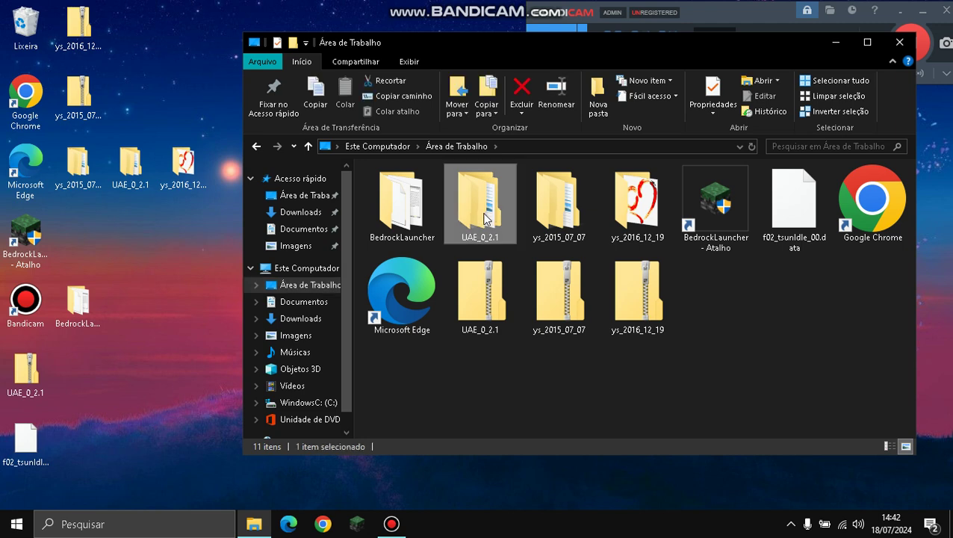
double_click(486, 218)
double_click(389, 189)
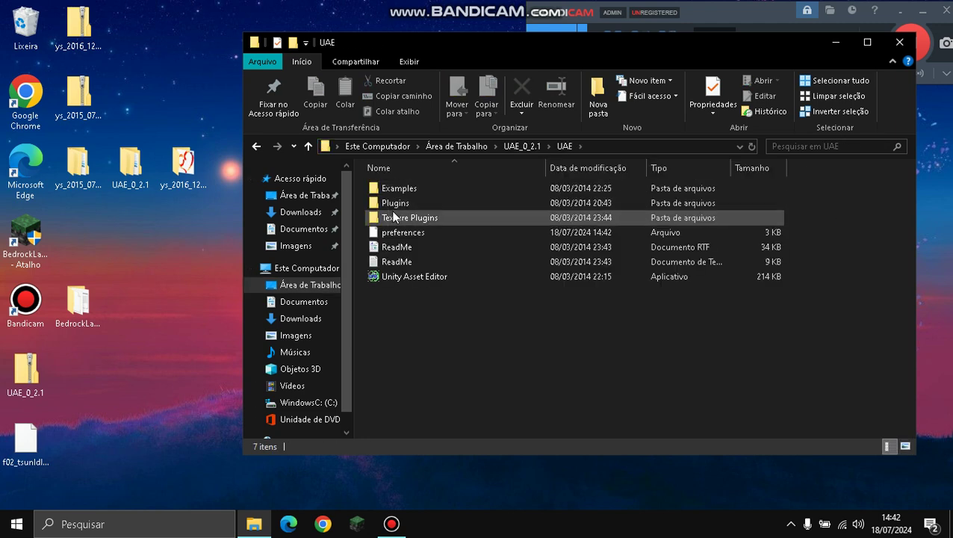
double_click(407, 276)
Open sharedassets3.assets from the YanSimJuly7th_Data folder of ys_2015_07_07 on the desktop
left_click(16, 29)
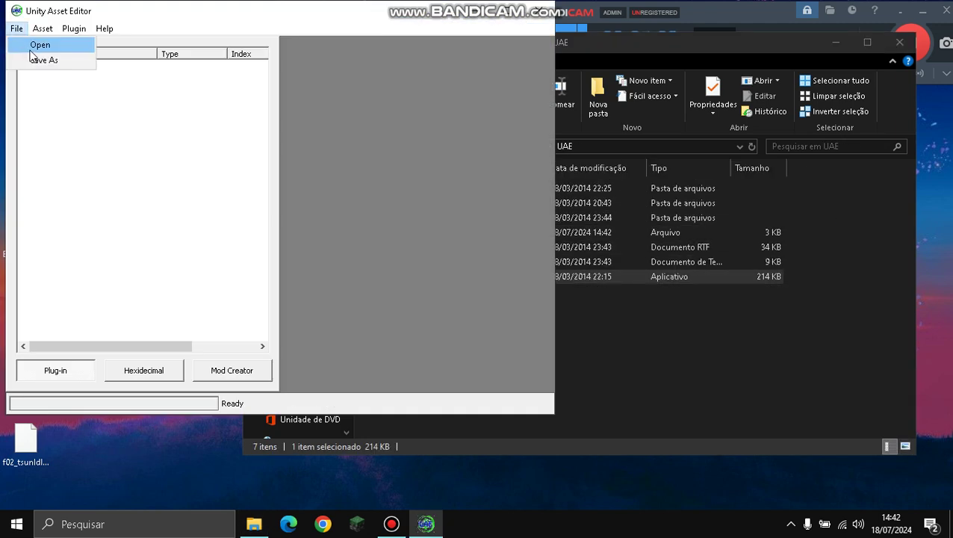
left_click(31, 43)
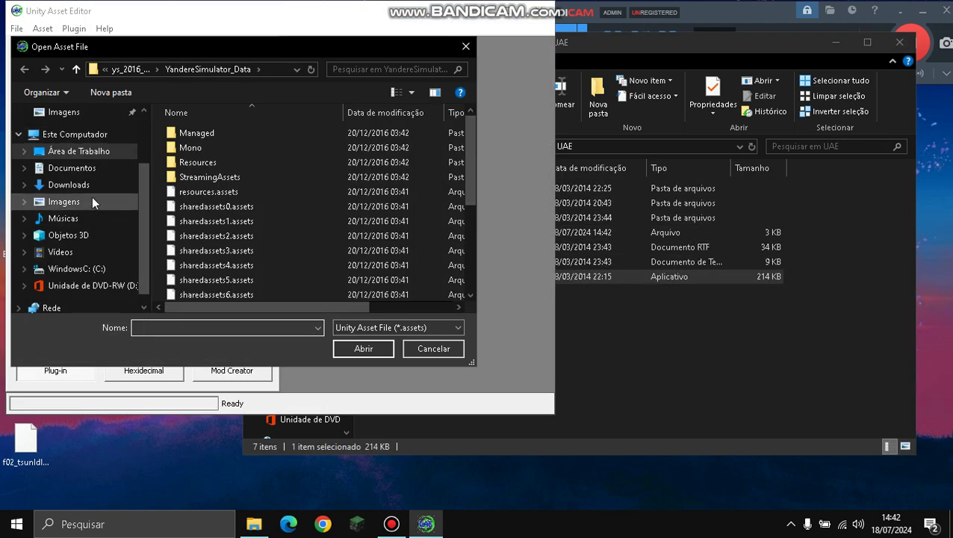
left_click(92, 199)
left_click(93, 185)
left_click(96, 152)
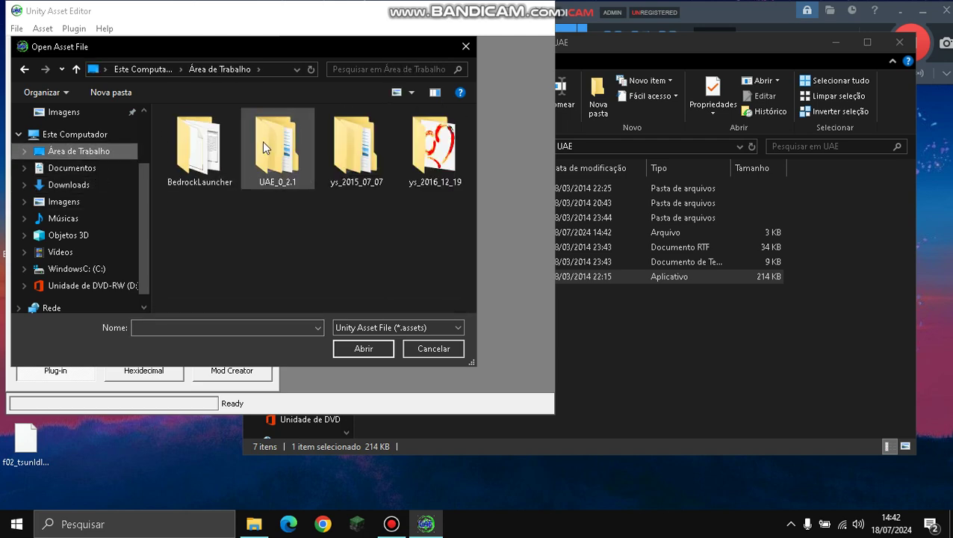
double_click(358, 149)
double_click(208, 144)
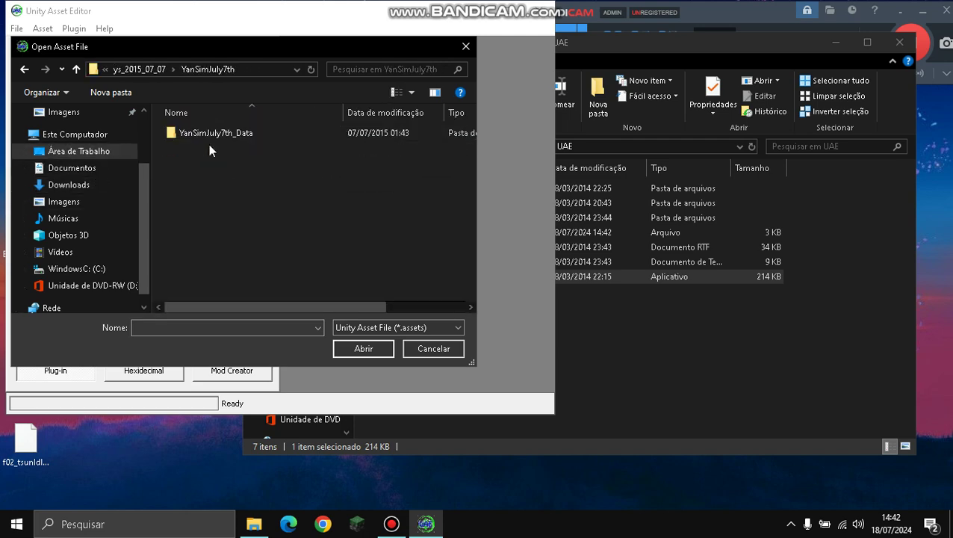
double_click(224, 133)
double_click(238, 247)
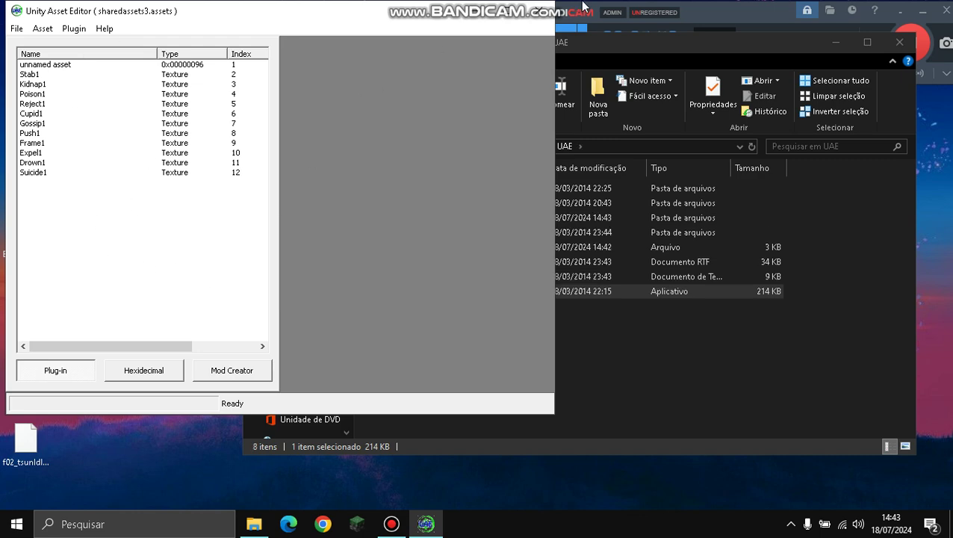
Restart Unity Asset Editor and open sharedassets5.assets from the YanSimJuly7th_Data folder
left_click(544, 11)
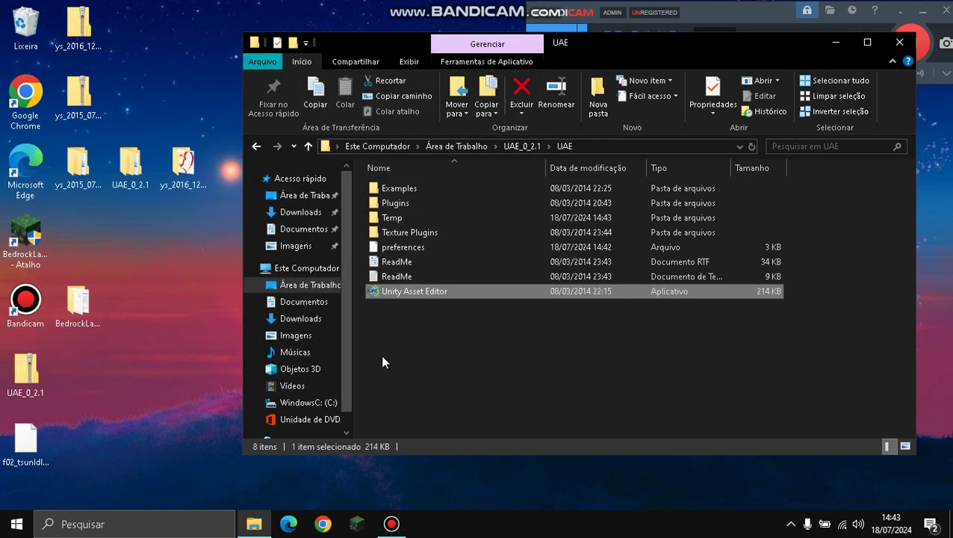
double_click(393, 279)
left_click(16, 29)
left_click(33, 43)
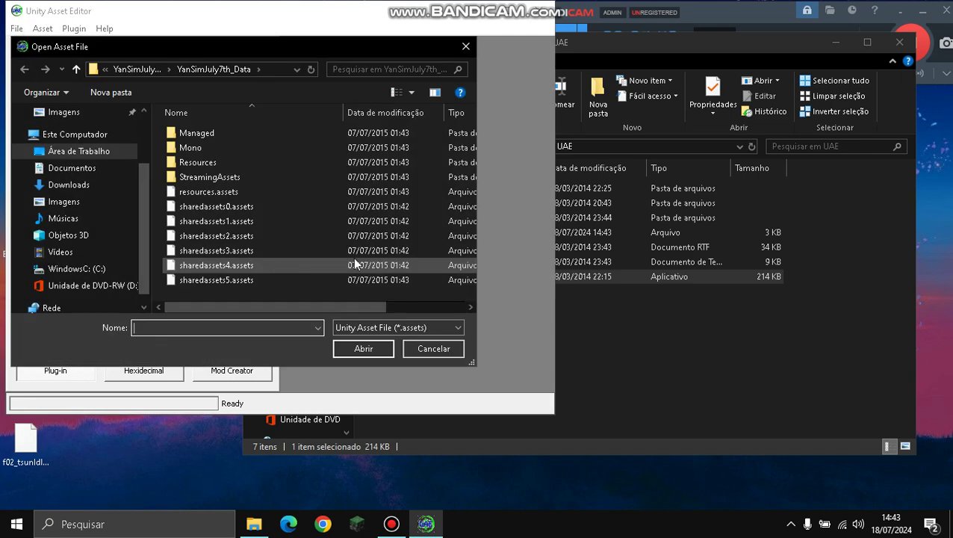
double_click(402, 280)
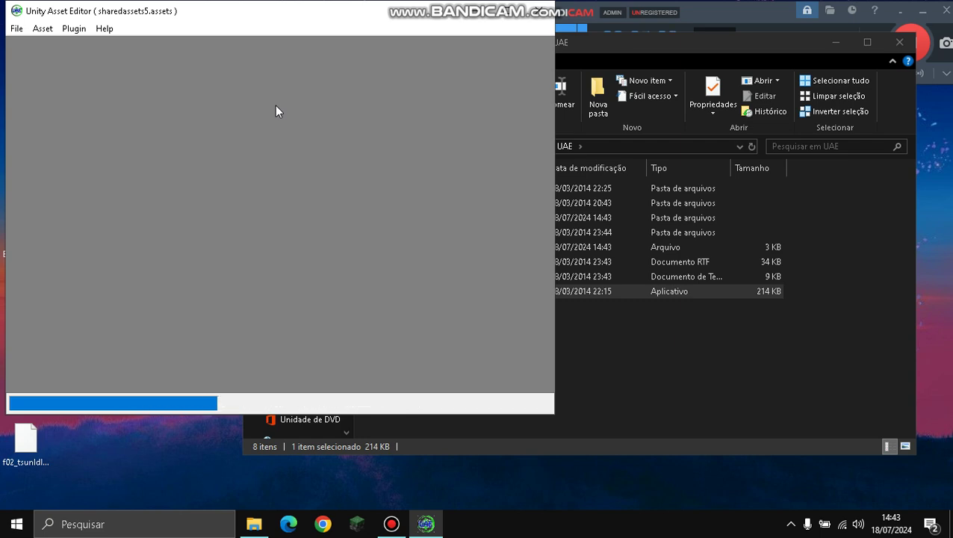
Look through the sharedassets5 asset list down to the character animation entries
left_click_drag(261, 70, 262, 95)
scroll(262, 94, "down", 20)
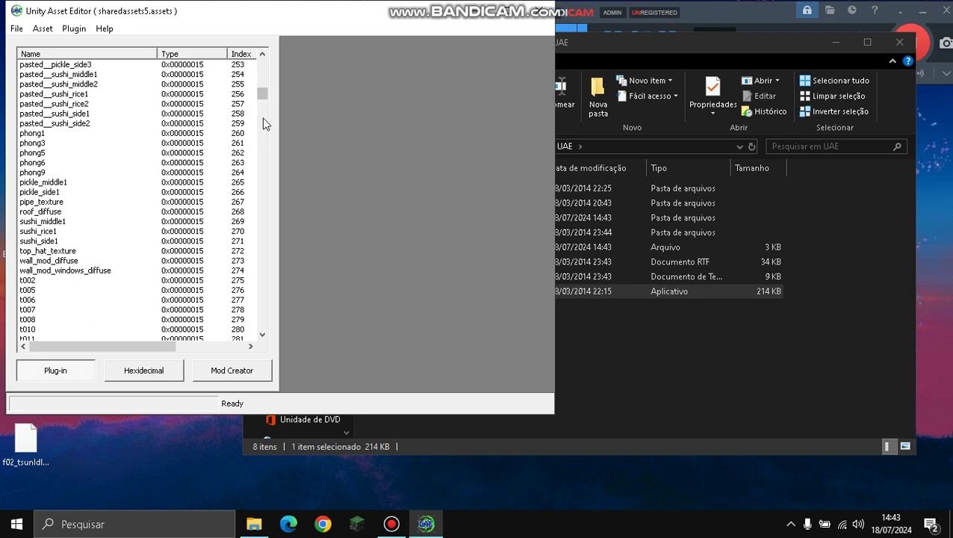
left_click_drag(259, 91, 261, 112)
left_click(261, 112)
left_click(260, 123)
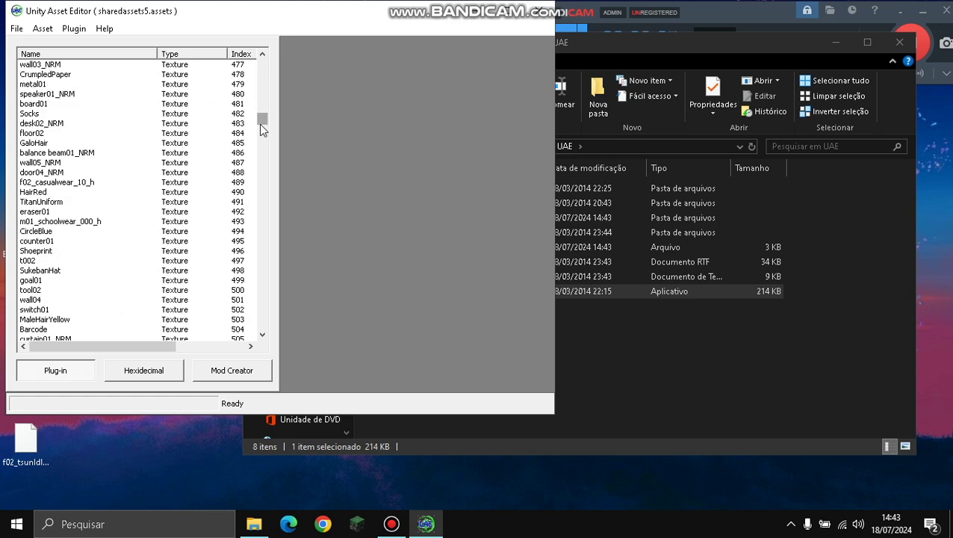
left_click(261, 138)
left_click(260, 140)
left_click_drag(262, 145, 262, 199)
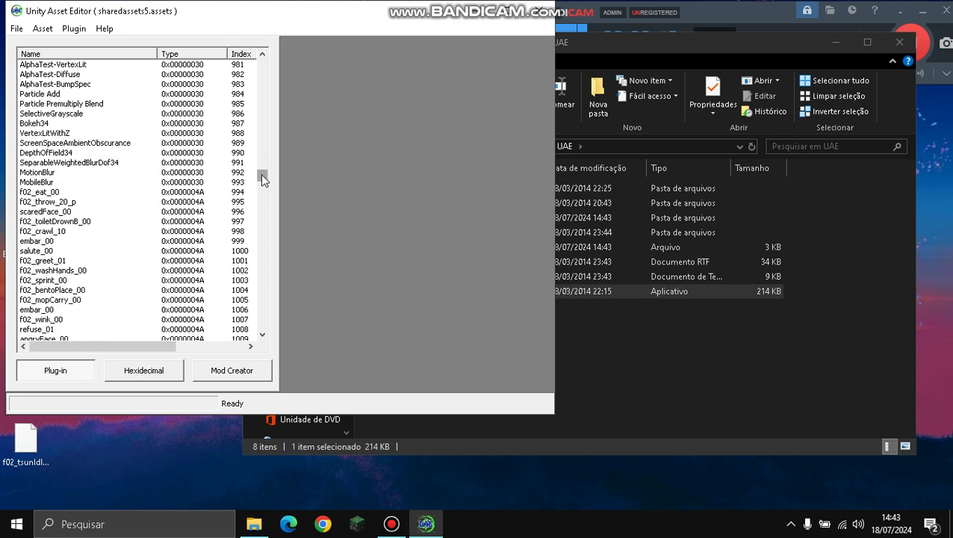
left_click_drag(259, 187, 266, 203)
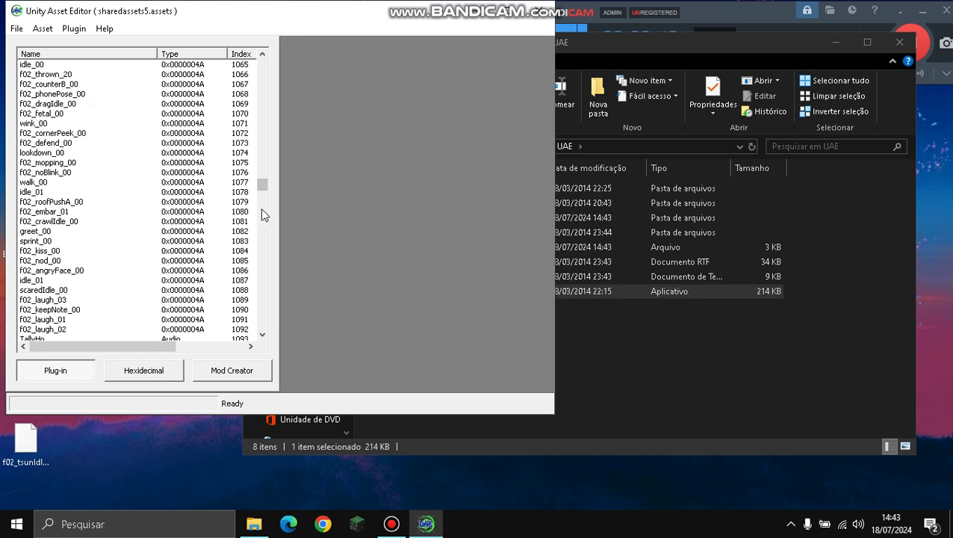
left_click(262, 210)
left_click(263, 168)
Check the sharedassets5 animation entries one by one, back up to f02_eat_00, for a matching idle animation
left_click(57, 248)
key("Down")
key("Down")
key("Down")
key("Down")
key("Down")
key("Down")
key("Down")
key("Down")
key("Down")
key("Down")
key("Down")
key("Down")
key("Up")
key("Up")
key("Up")
key("Up")
key("Up")
key("Up")
key("Up")
key("Up")
key("Up")
key("Up")
key("Up")
key("Up")
key("Up")
key("Up")
key("Up")
key("Up")
key("Up")
key("Up")
key("Up")
key("Up")
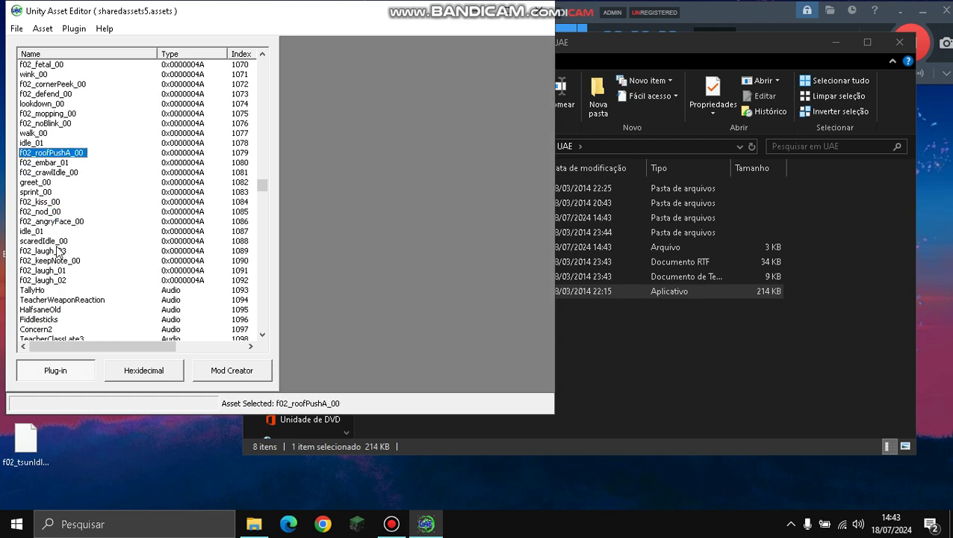
key("Up")
key("Up")
key("Up")
key("Up")
key("Up")
key("Up")
key("Up")
key("Up")
key("Up")
key("Up")
key("Up")
key("Up")
key("Up")
key("Up")
key("Up")
key("Up")
key("Up")
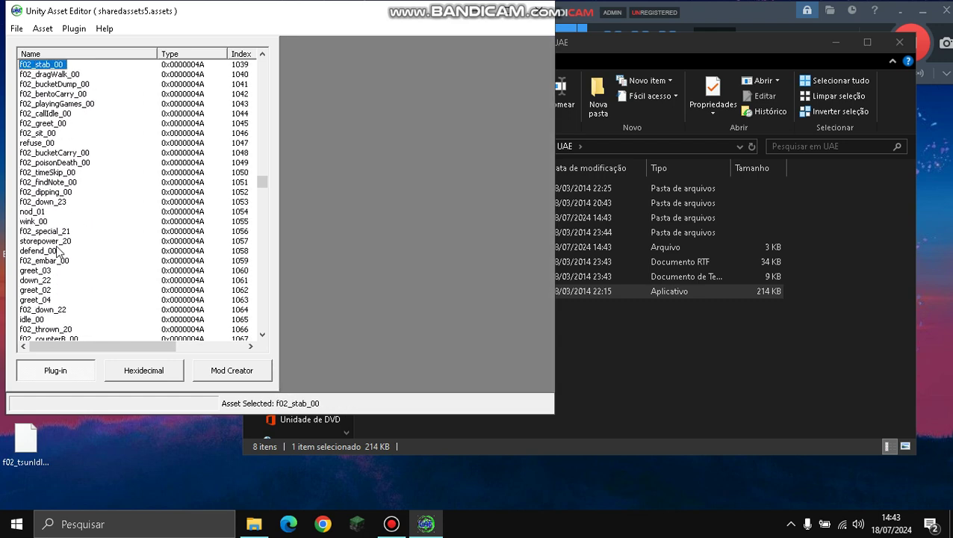
key("Up")
key("Up")
key("Up")
key("Up")
key("Up")
key("Up")
key("Up")
key("Up")
key("Up")
key("Up")
key("Up")
key("Up")
key("Up")
key("Up")
key("Up")
key("Up")
key("Up")
key("Up")
key("Up")
key("Up")
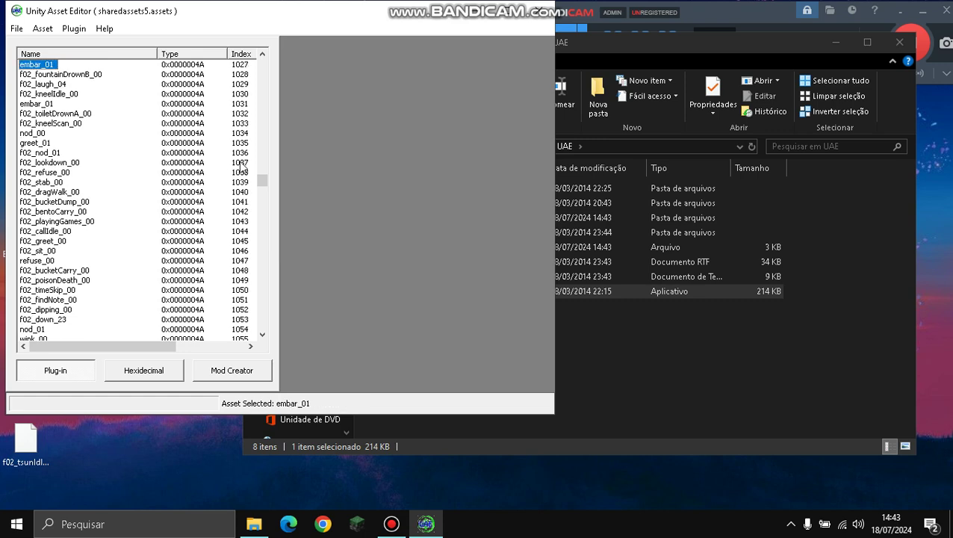
key("Up")
key("Up")
key("Up")
key("Up")
key("Up")
key("Up")
key("Up")
key("Up")
key("Up")
key("Up")
key("Up")
key("Up")
key("Up")
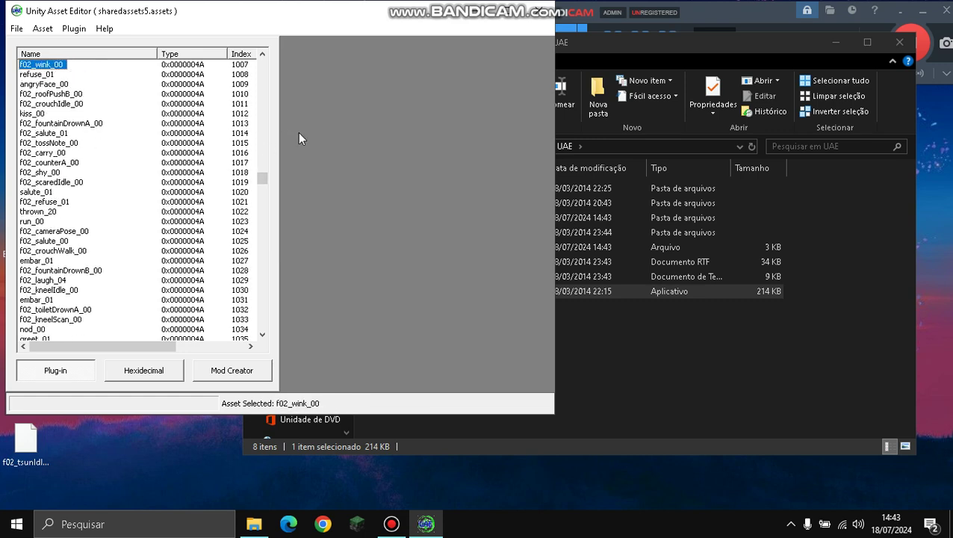
key("Up")
key("Up")
key("Up")
key("Up")
key("Up")
key("Up")
key("Up")
key("Up")
key("Up")
key("Up")
key("Up")
key("Up")
key("Up")
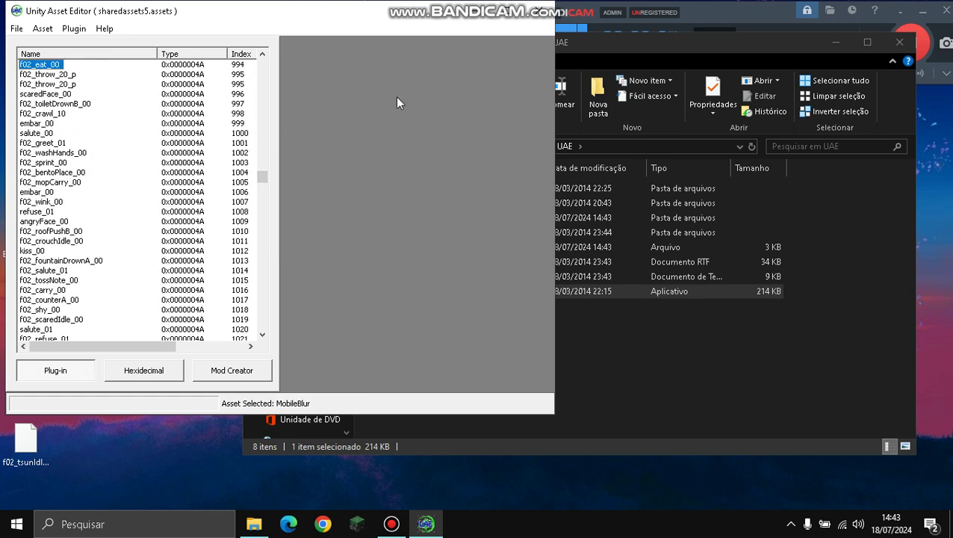
Close the editor holding sharedassets5.assets and relaunch Unity Asset Editor
left_click(537, 10)
double_click(438, 286)
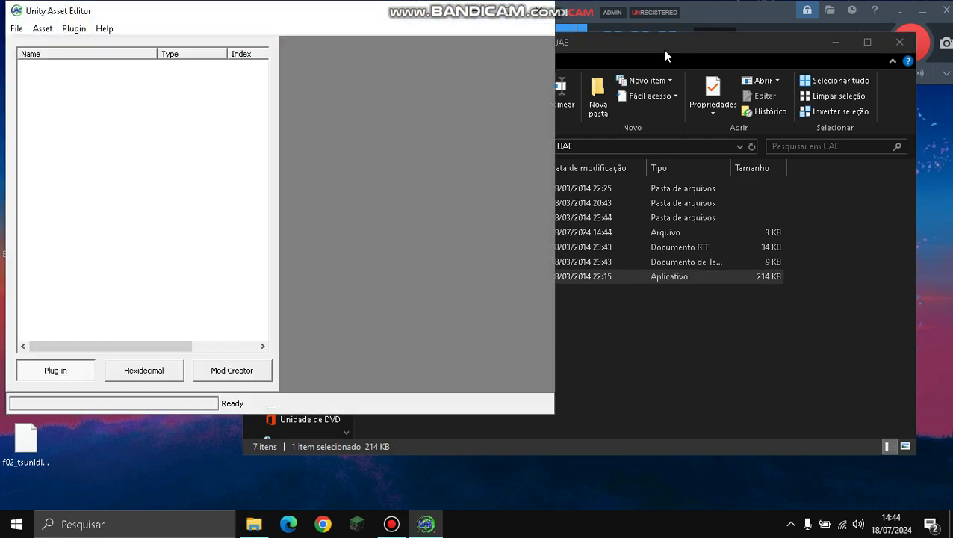
mouse_move(872, 26)
left_click(874, 43)
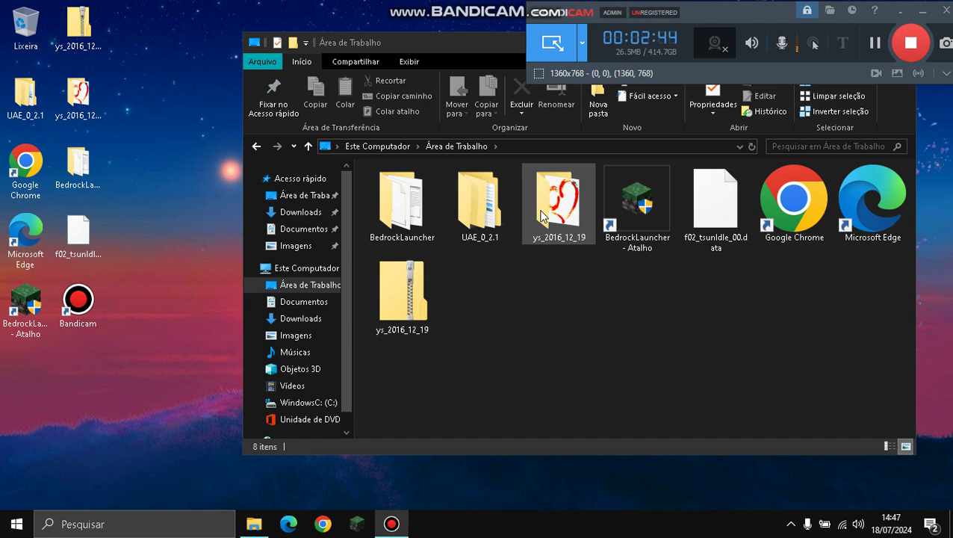
Launch Unity Asset Editor from the UAE folder inside UAE_0_2.1 on the desktop
double_click(463, 217)
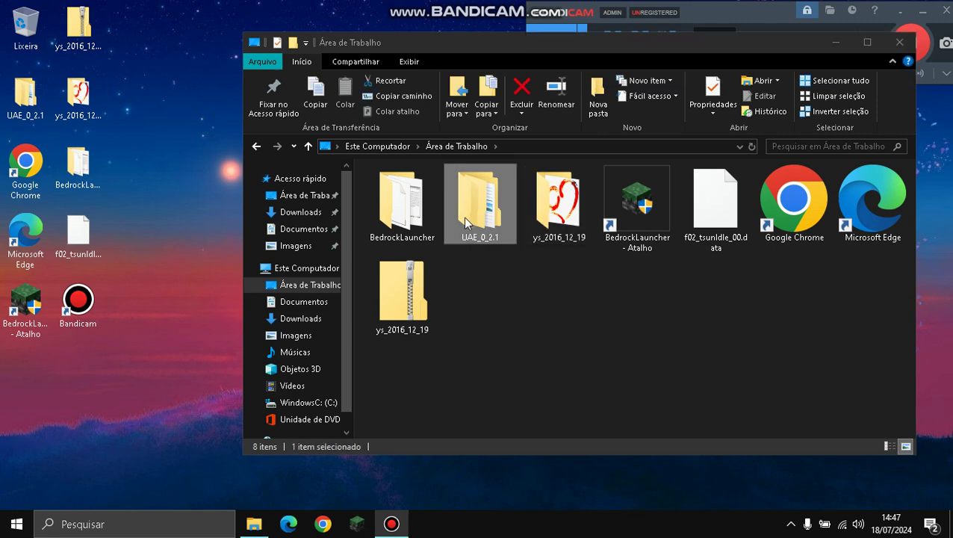
double_click(404, 192)
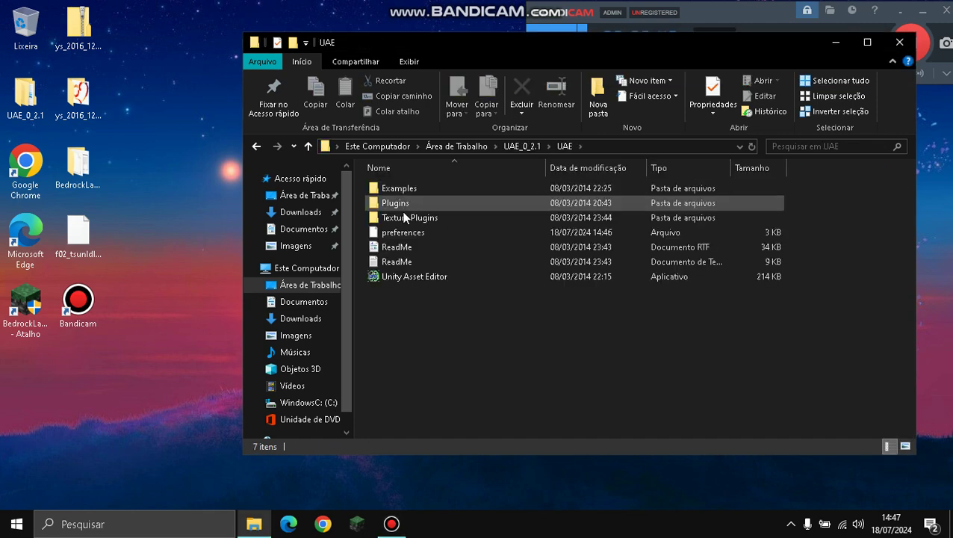
left_click(386, 275)
double_click(386, 275)
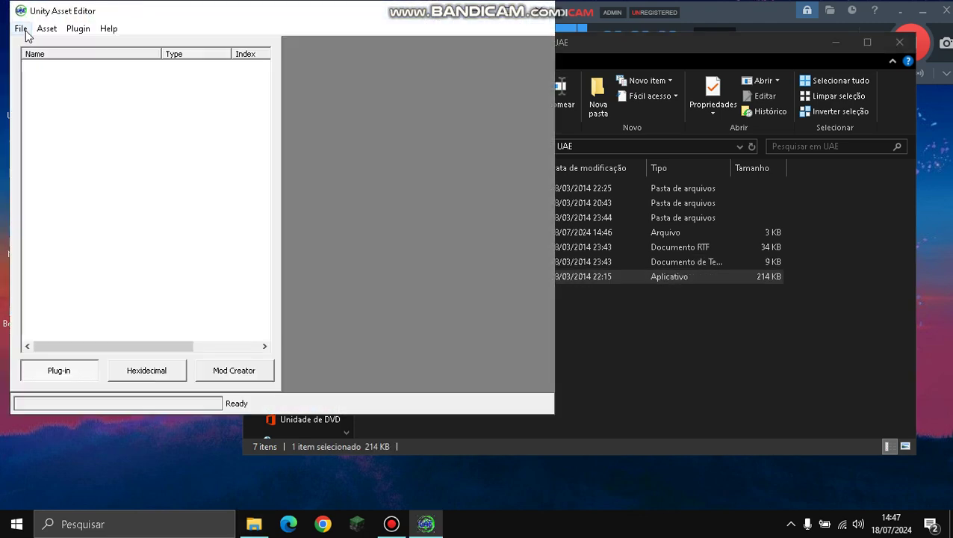
Open sharedassets3.assets from the YandereSimulator_Data folder of ys_2016_12_19 on the desktop
left_click(21, 28)
left_click(31, 46)
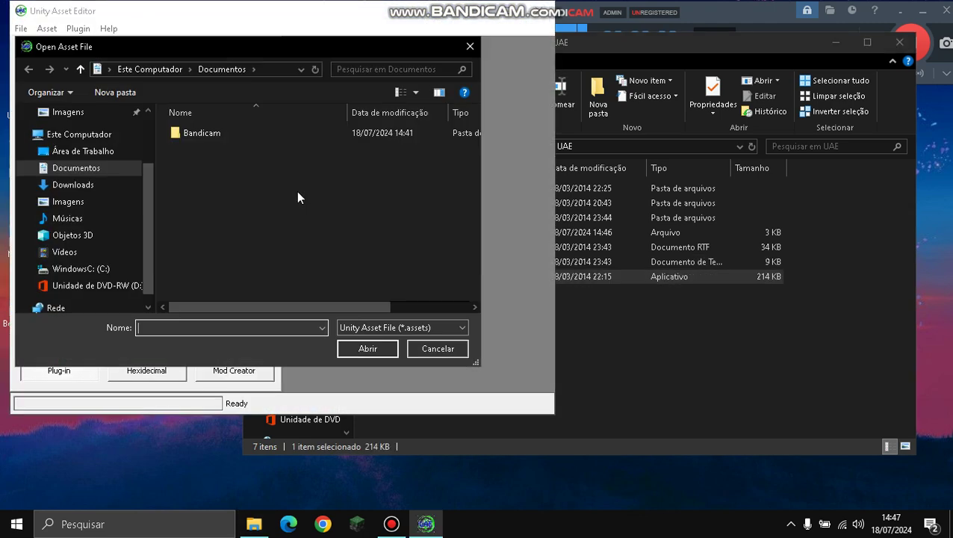
left_click(97, 187)
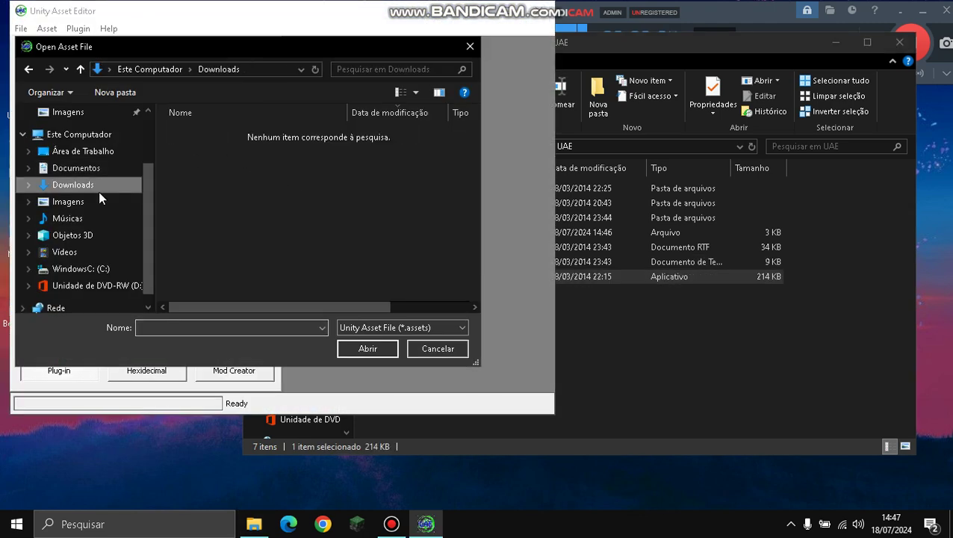
left_click(94, 151)
double_click(343, 144)
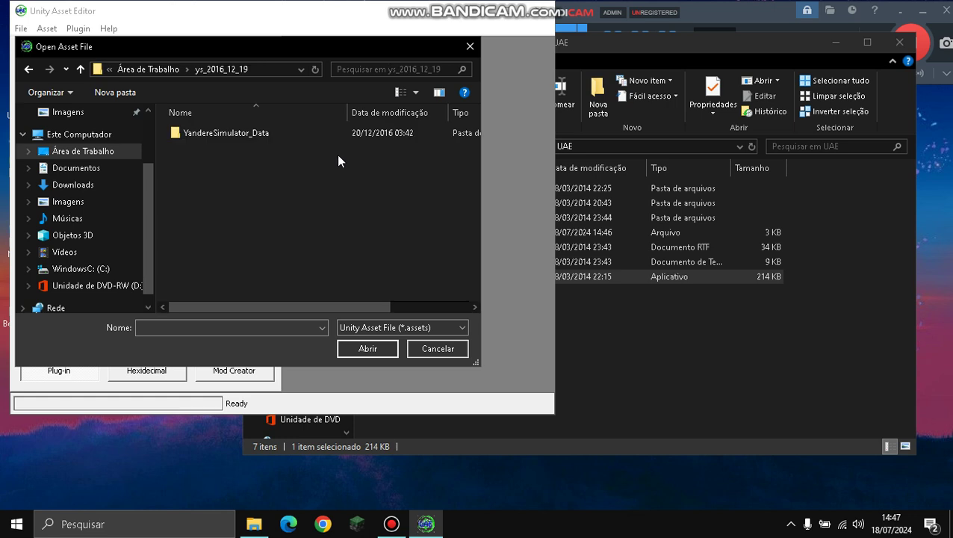
double_click(241, 132)
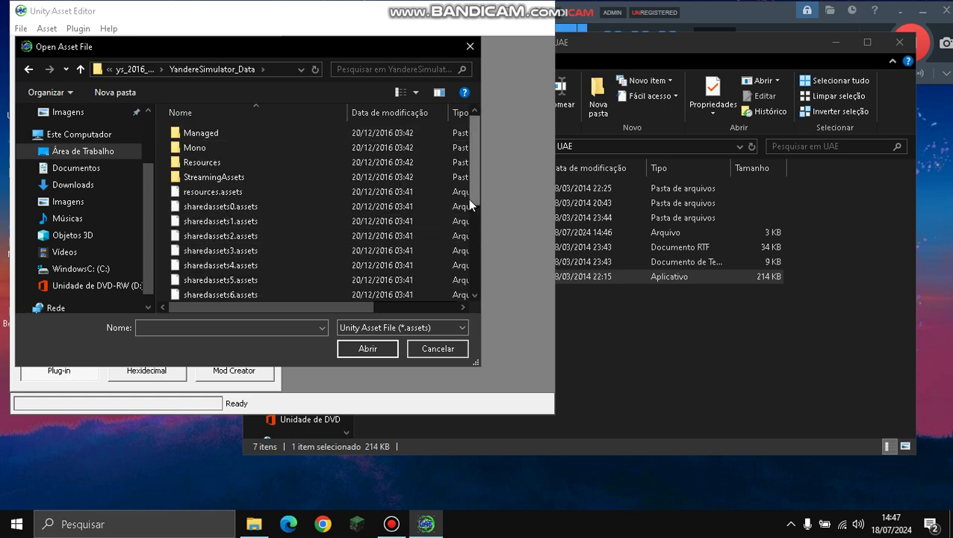
double_click(228, 250)
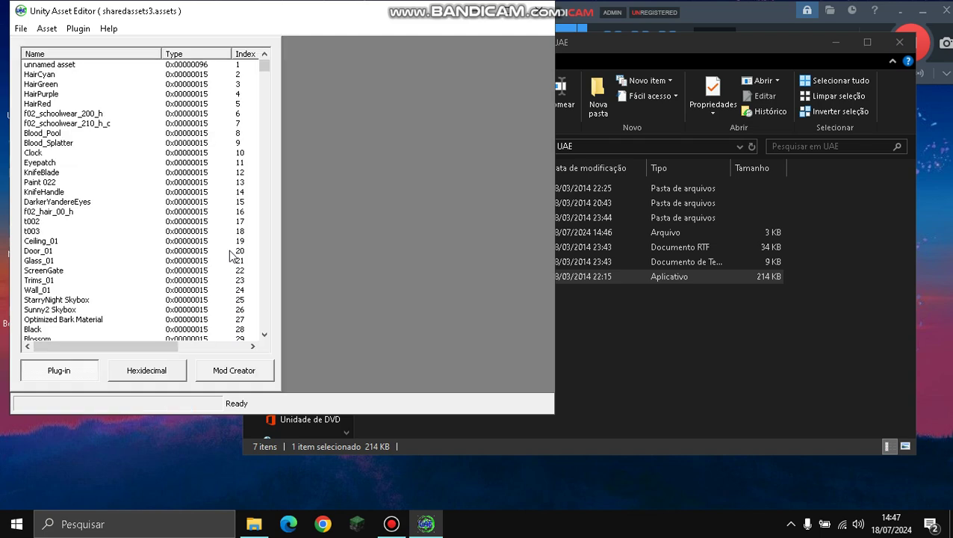
Find the f02_idleShort_00 animation in the sharedassets3 list and select it
left_click(262, 125)
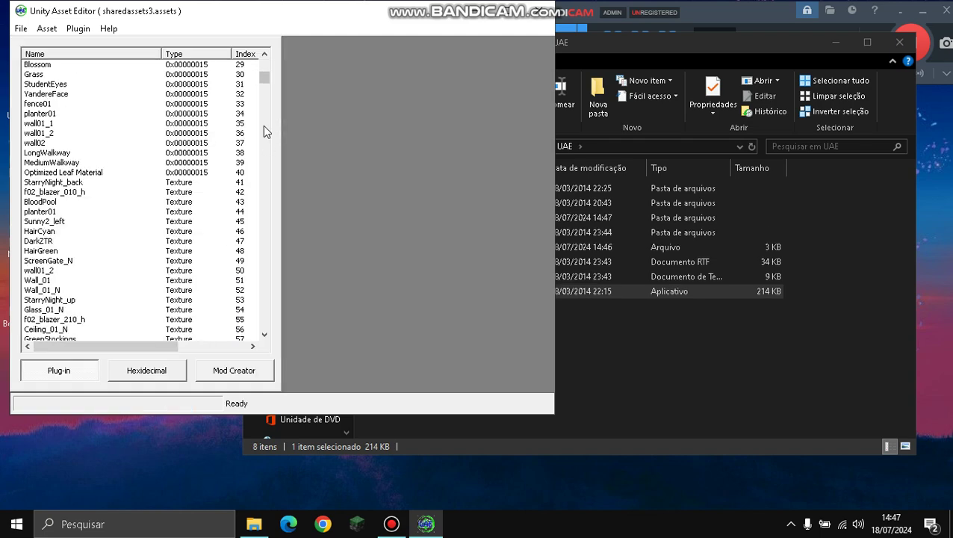
left_click(263, 126)
left_click(263, 125)
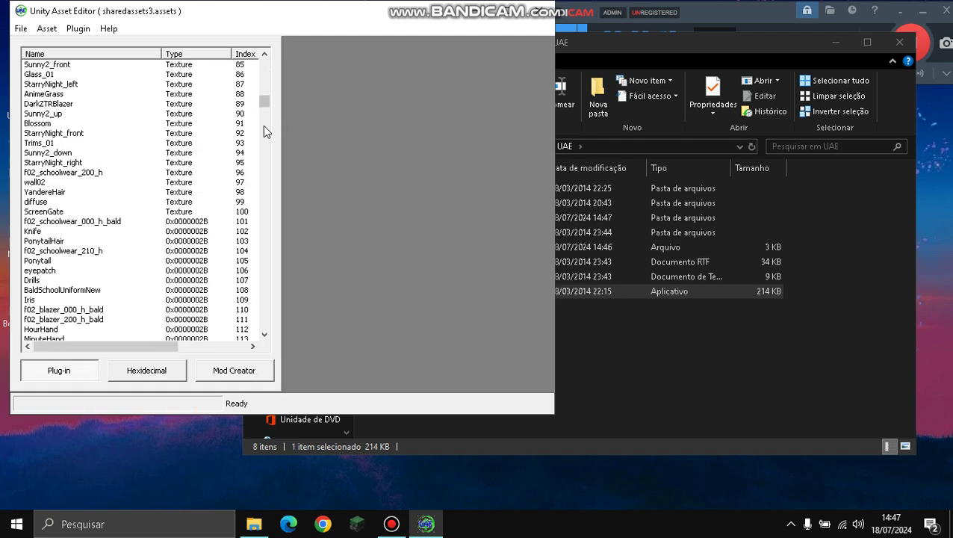
left_click(263, 127)
left_click(263, 127)
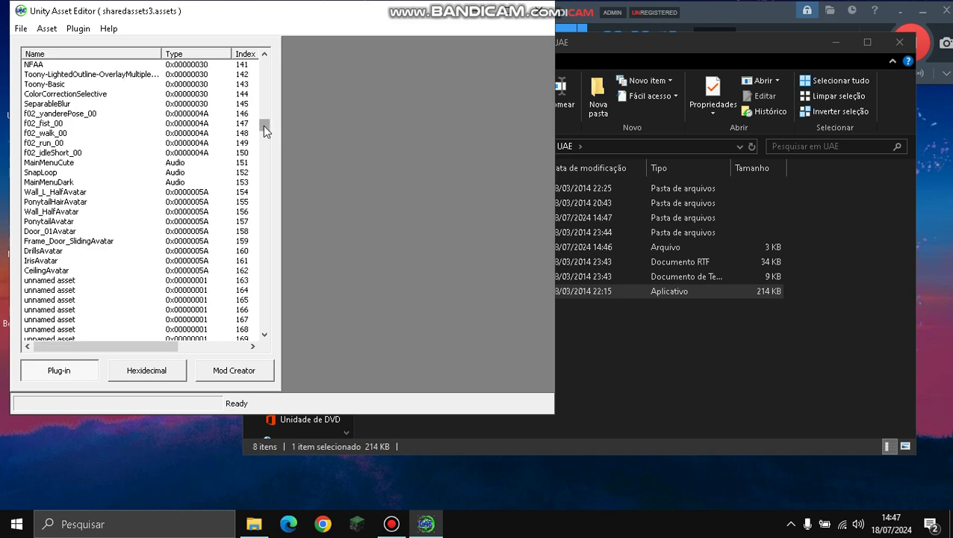
left_click_drag(263, 125, 263, 321)
left_click_drag(251, 263, 267, 124)
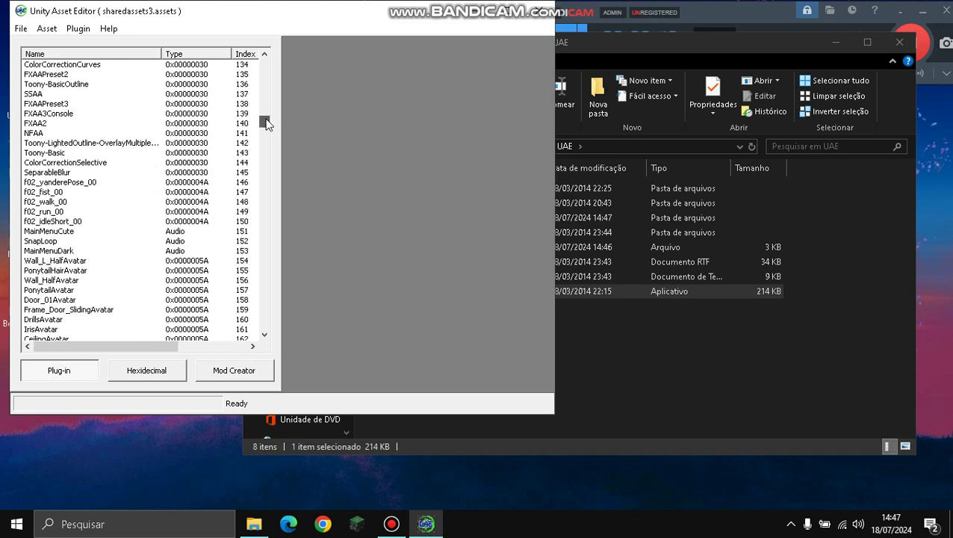
left_click(54, 223)
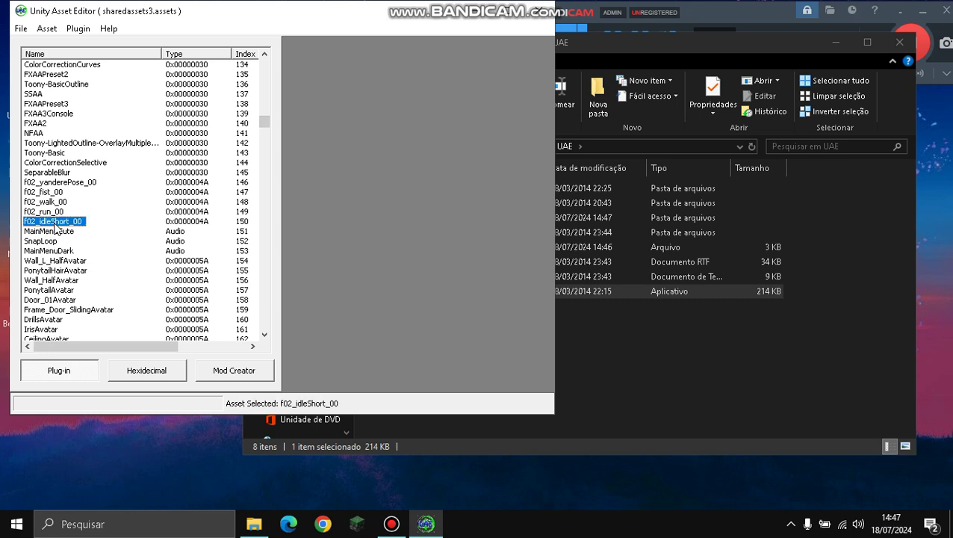
right_click(55, 226)
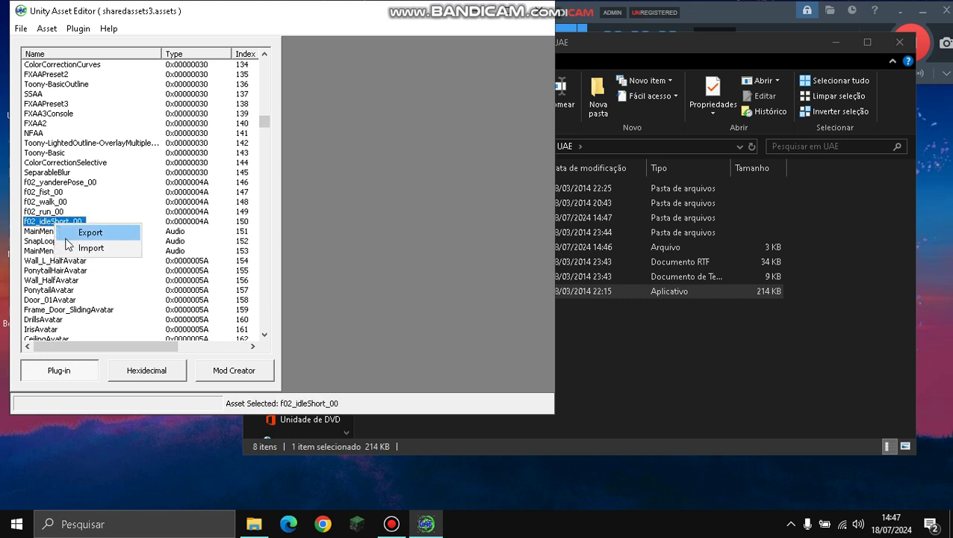
left_click(95, 238)
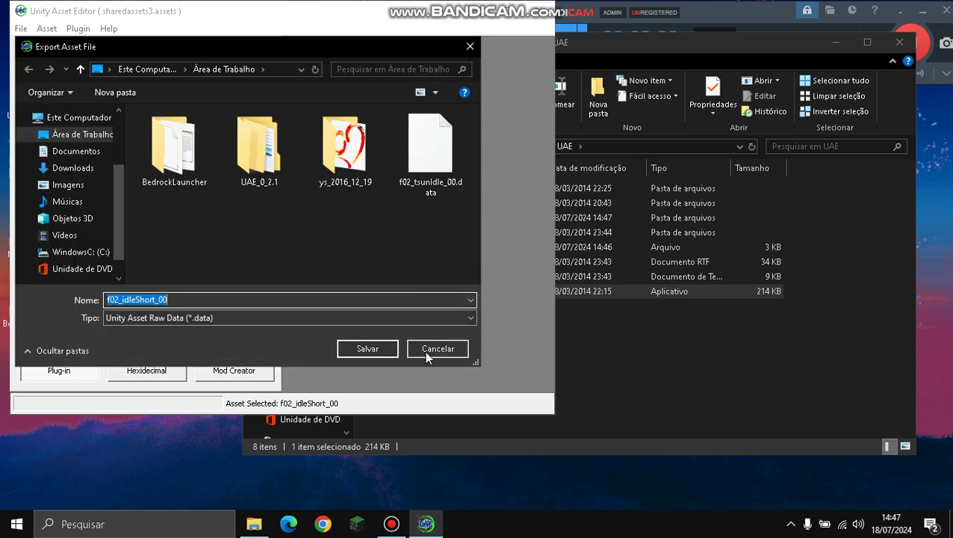
left_click(424, 352)
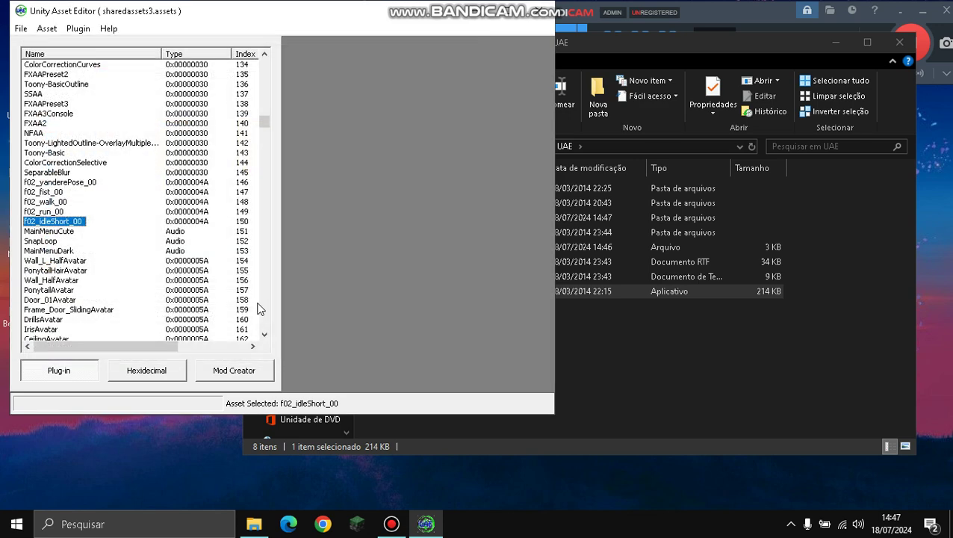
right_click(45, 224)
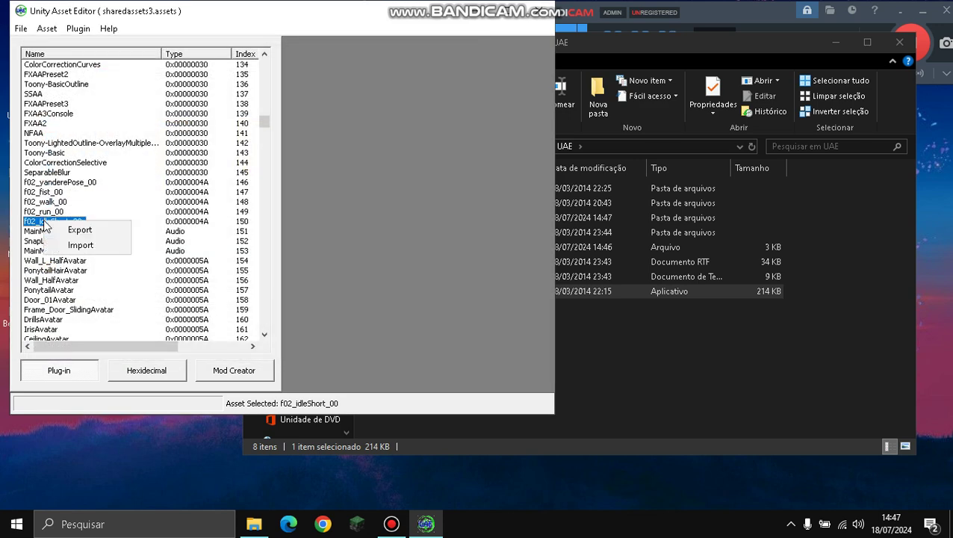
left_click(79, 245)
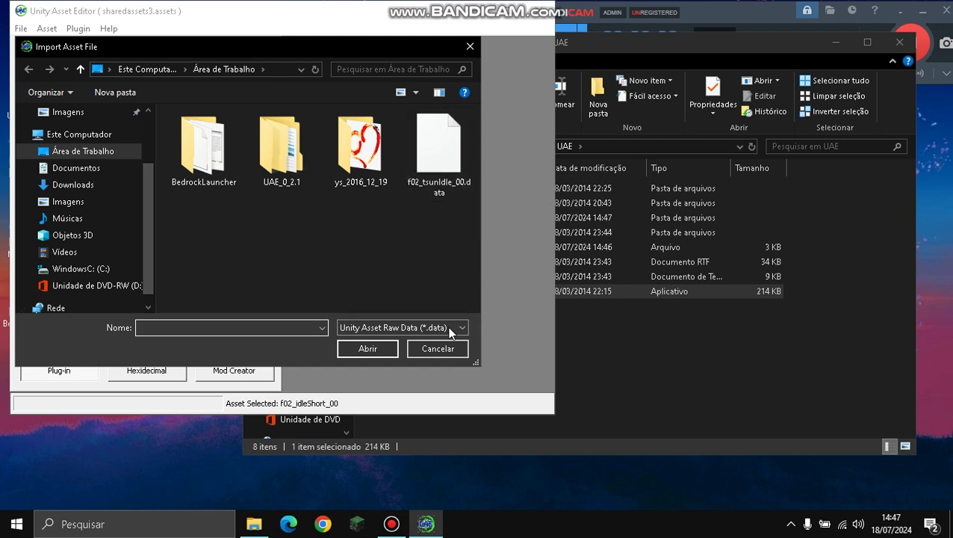
left_click(441, 349)
Export f02_idleShort_00 to the desktop as Unity Asset Raw Data
right_click(77, 224)
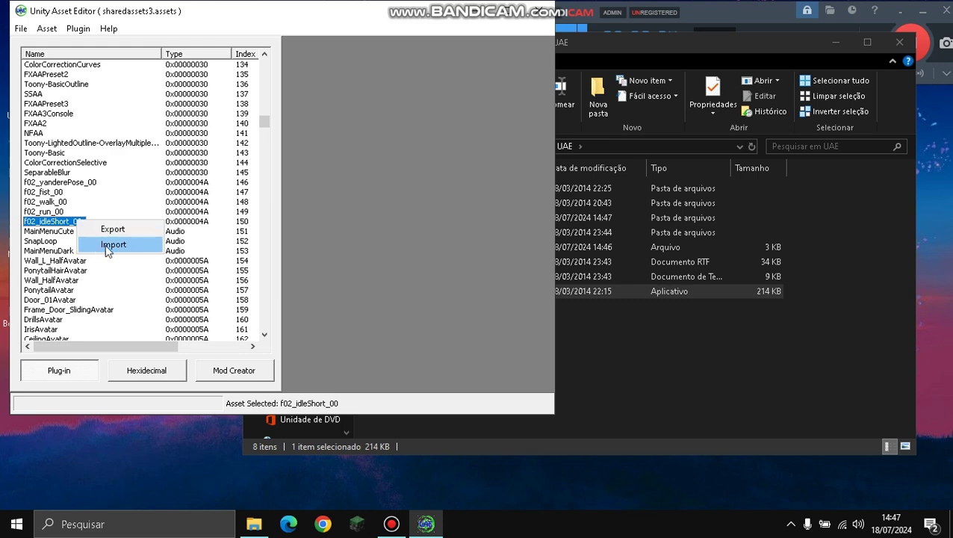
left_click(112, 229)
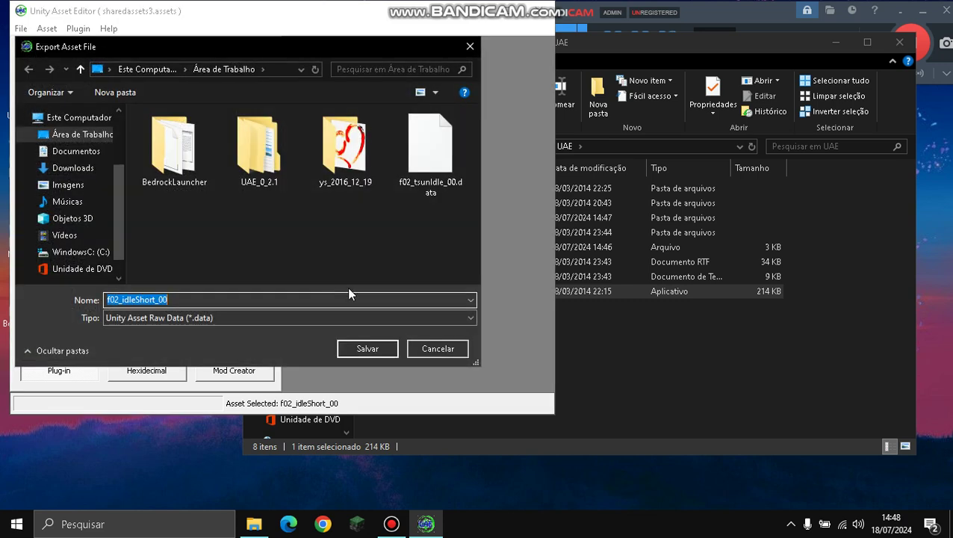
left_click(346, 349)
Import f02_tsunIdle_00.data from the desktop into the f02_idleShort_00 asset
right_click(48, 226)
left_click(98, 251)
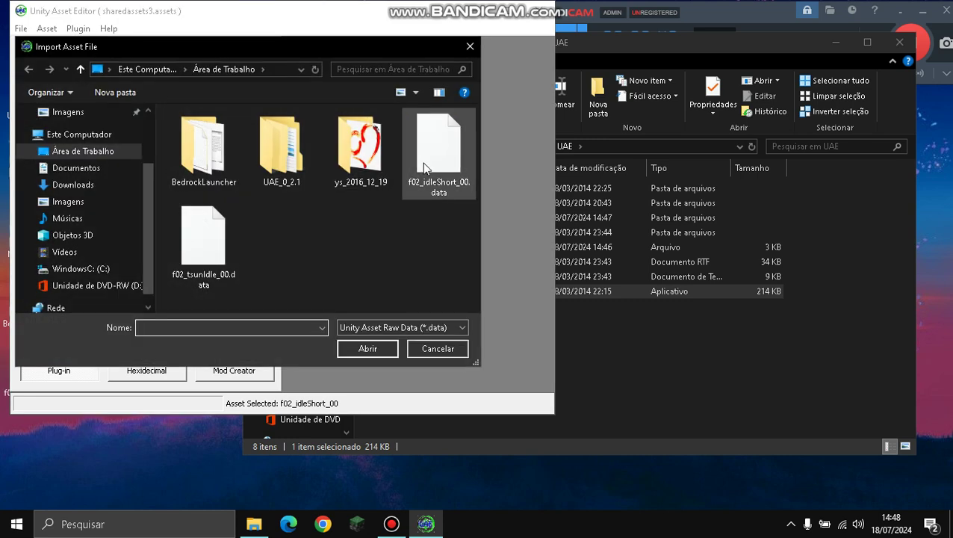
left_click(221, 271)
double_click(221, 271)
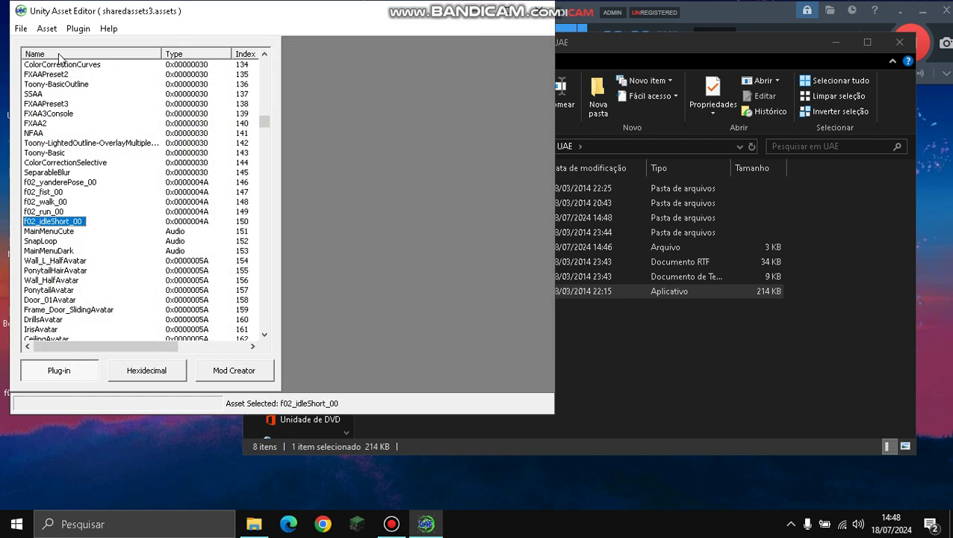
Save the modified assets over sharedassets3.assets in the YandereSimulator_Data folder
left_click(21, 29)
left_click(37, 60)
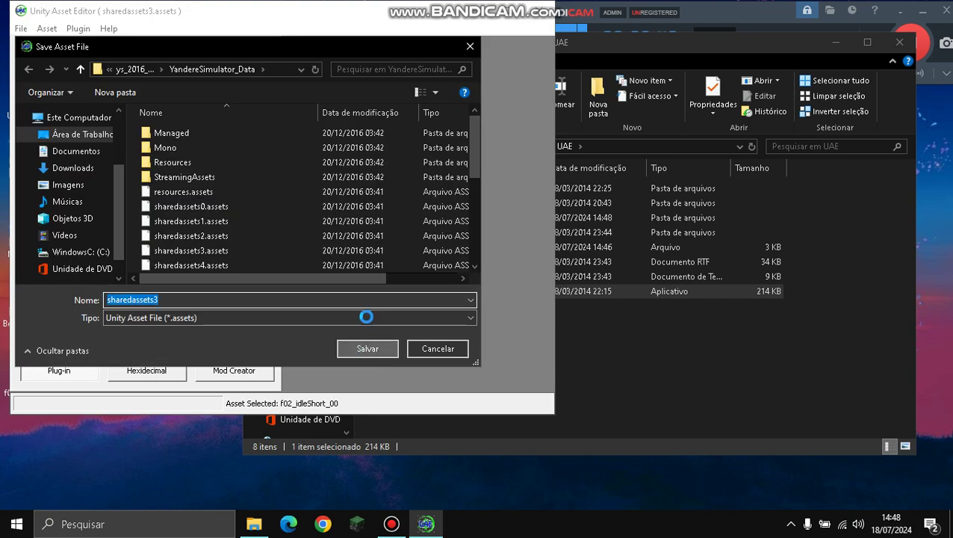
left_click(356, 349)
left_click(518, 266)
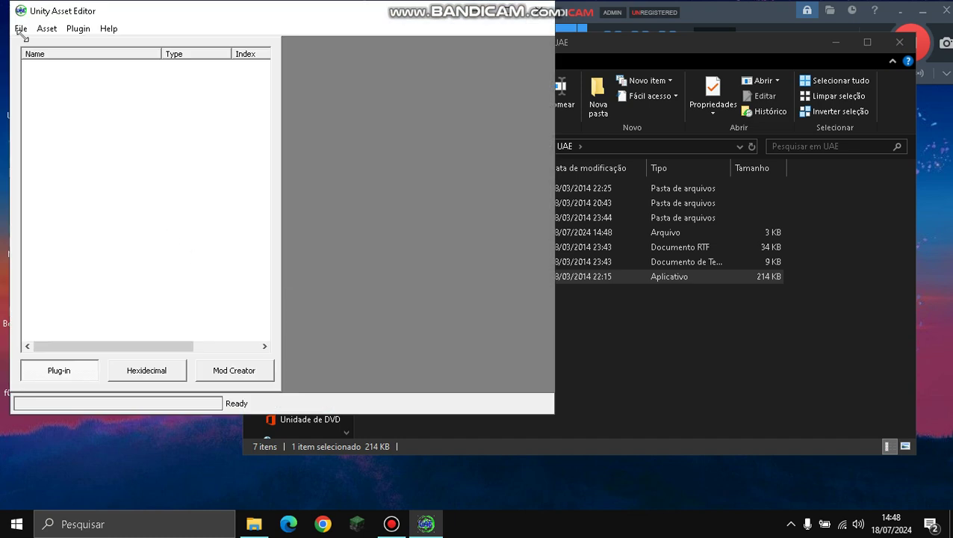
Open sharedassets8.assets from the YandereSimulator_Data folder
left_click(20, 29)
left_click(36, 45)
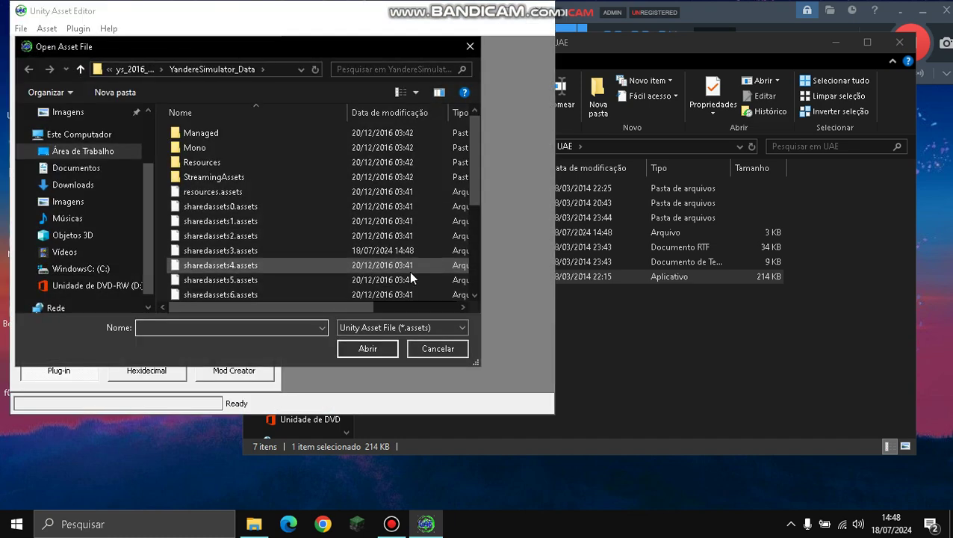
left_click_drag(472, 188, 474, 199)
left_click(268, 290)
double_click(269, 290)
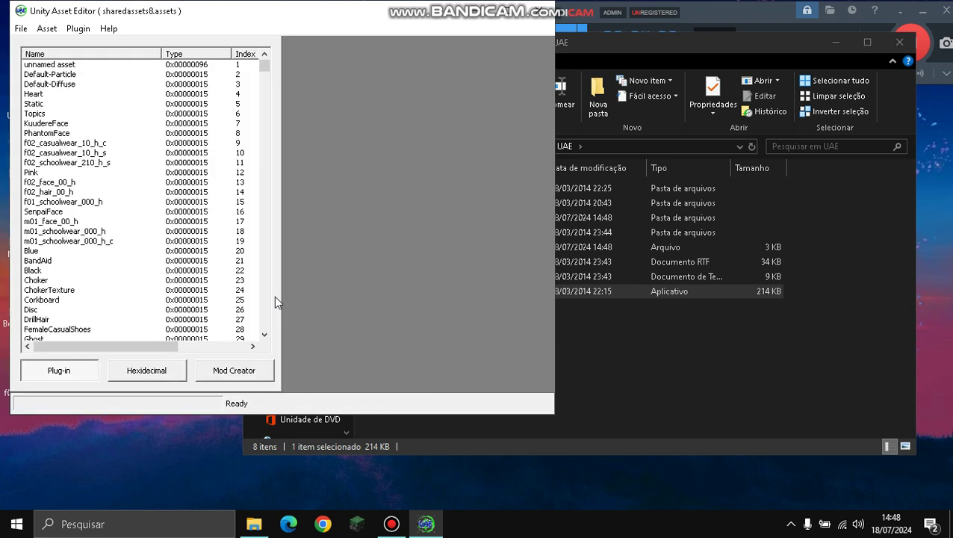
Find the f02_tsunIdle_00 animation in the sharedassets8 list and select it
scroll(270, 297, "down", 20)
scroll(271, 302, "down", 9)
left_click_drag(262, 75, 274, 108)
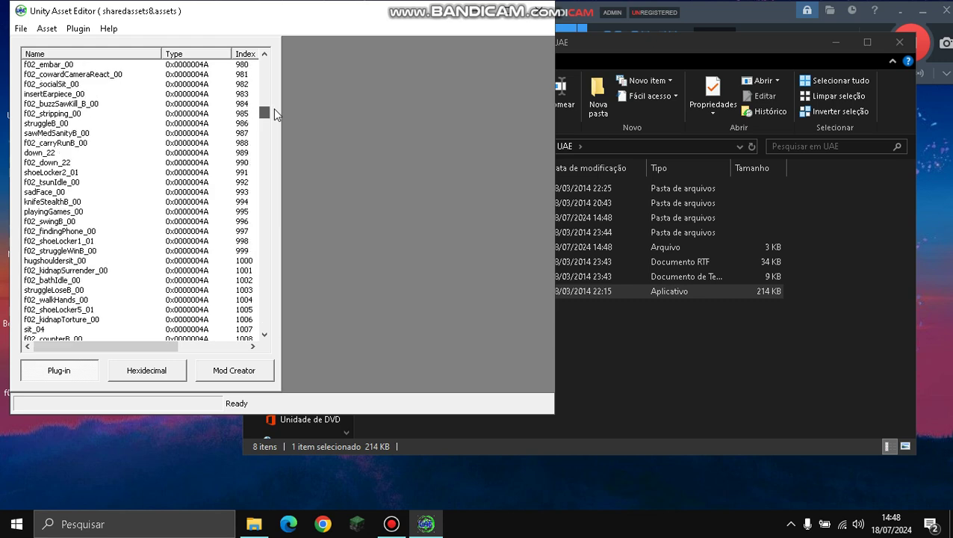
left_click(71, 174)
left_click(71, 182)
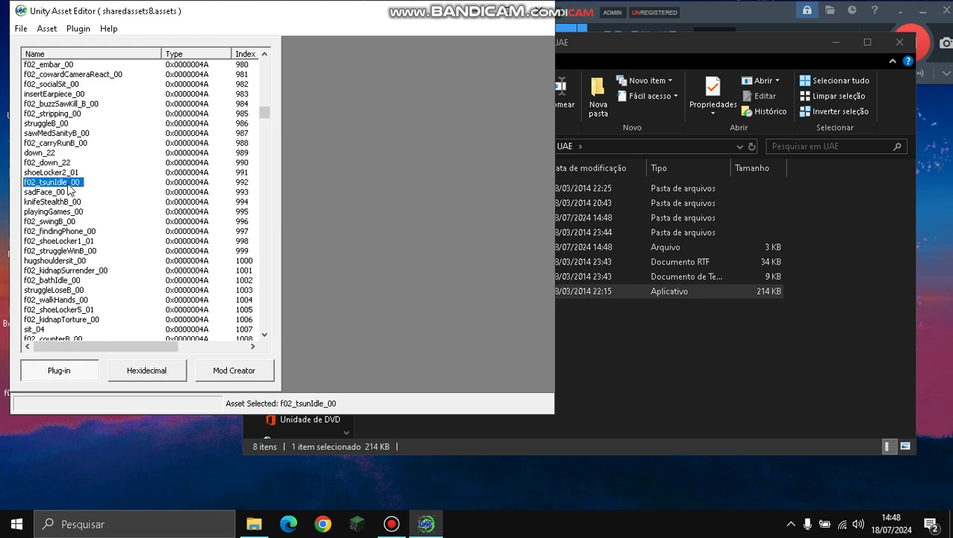
Import the f02_idleShort_00 raw data exported on the desktop into the f02_tsunIdle_00 asset
right_click(69, 184)
left_click(105, 212)
left_click(426, 191)
double_click(429, 192)
Save the modified assets over sharedassets8.assets and close the asset editor
left_click(20, 28)
left_click(58, 64)
left_click(359, 346)
left_click(517, 265)
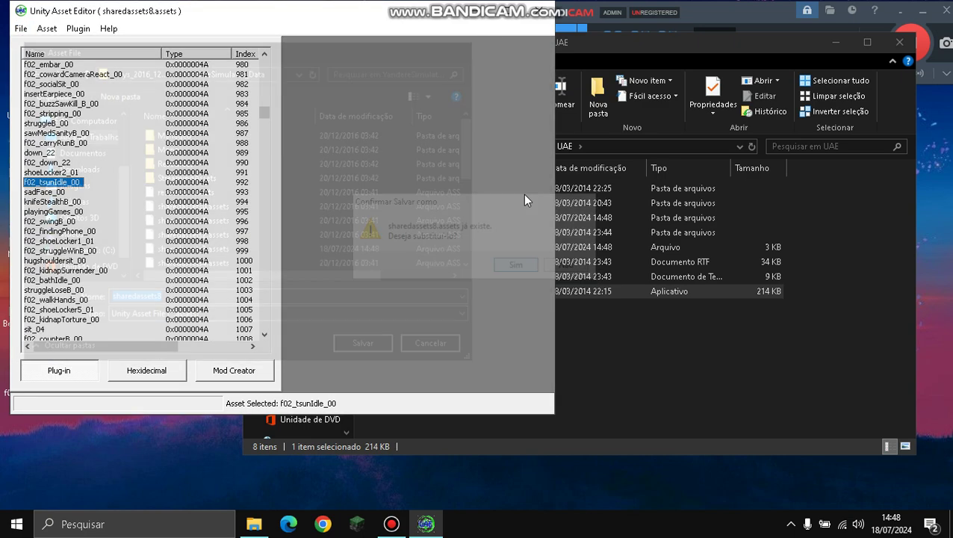
left_click(543, 10)
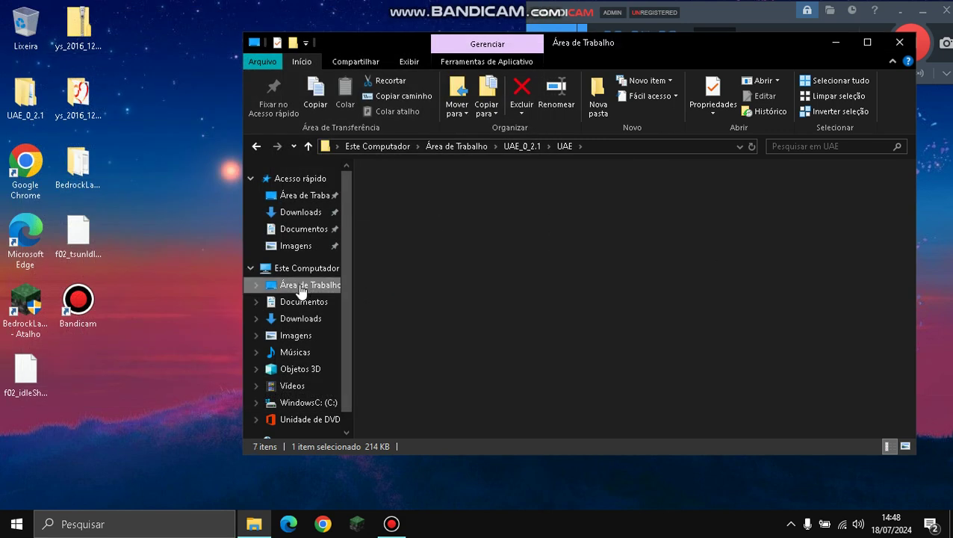
Delete f02_idleShort_00.data and f02_tsunIdle_00.data from the desktop and empty the Recycle Bin
left_click(301, 287)
left_click_drag(818, 263, 716, 206)
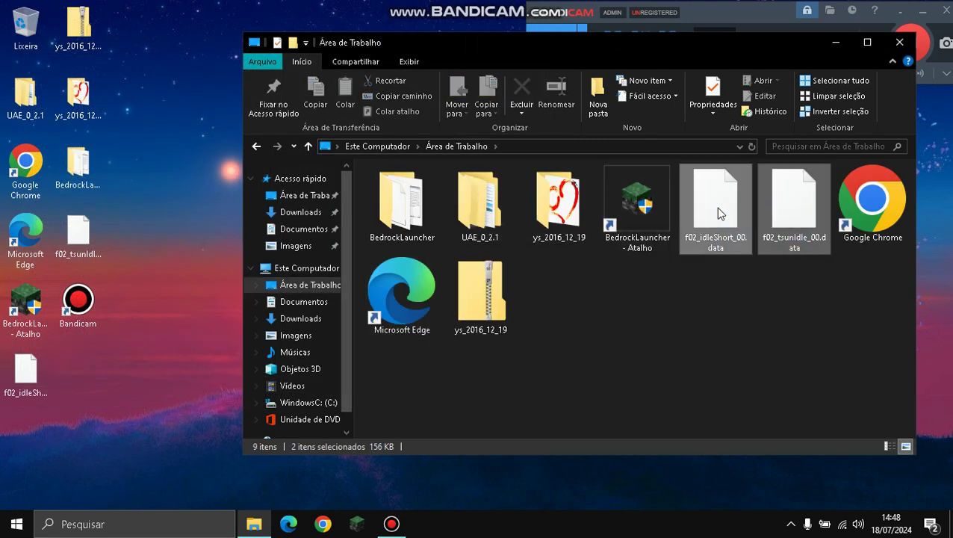
key("Delete")
right_click(25, 22)
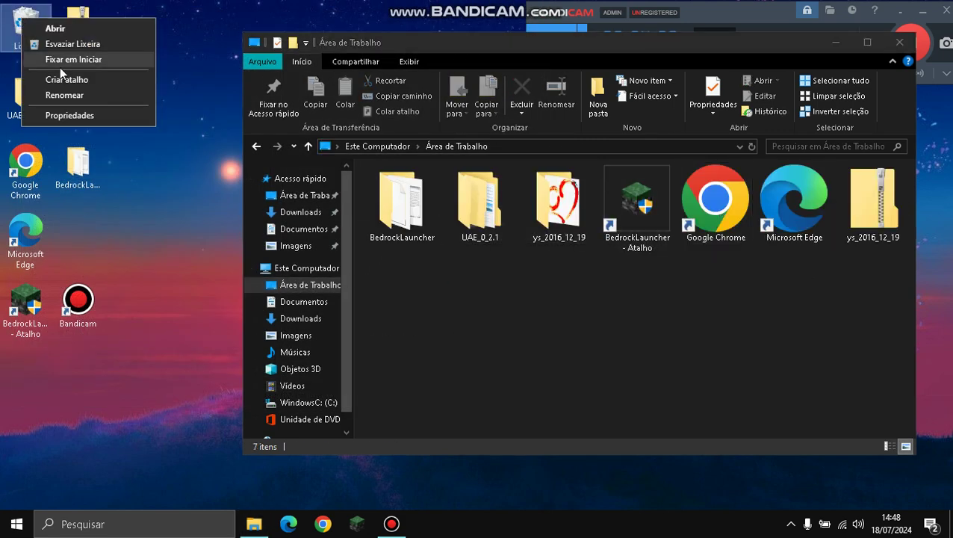
left_click(52, 43)
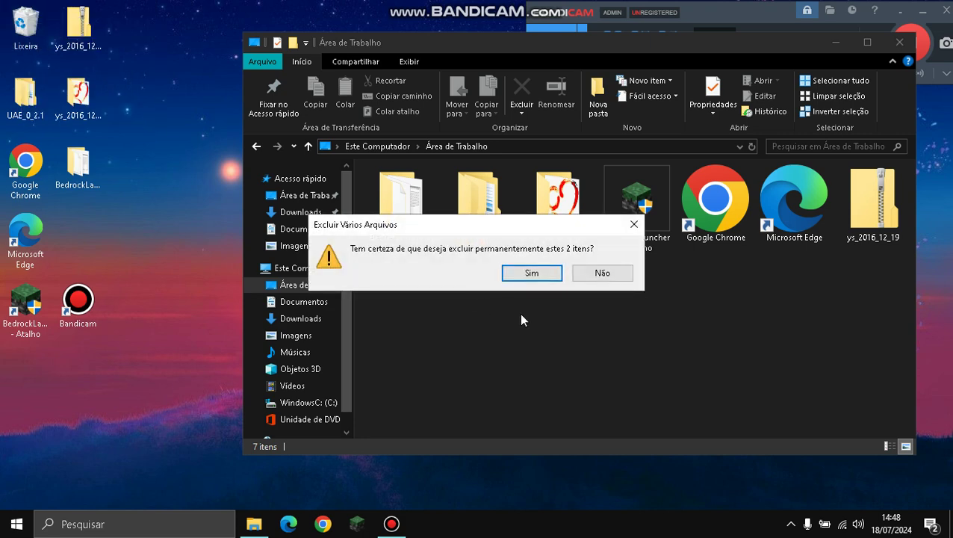
left_click(530, 271)
Permanently delete the UAE_0_2.1 folder and move the Bandicam shortcut into its place on the desktop
left_click_drag(24, 37, 25, 38)
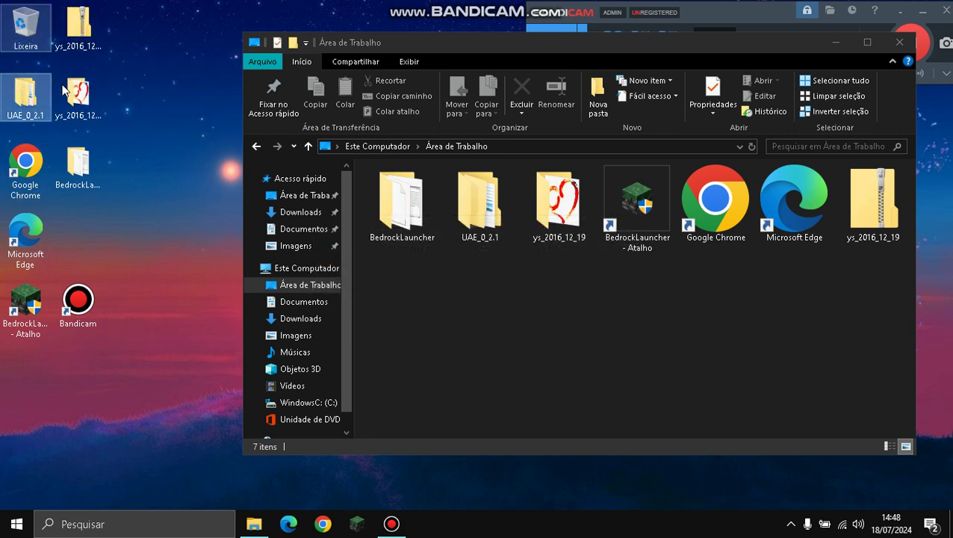
left_click_drag(79, 295, 25, 83)
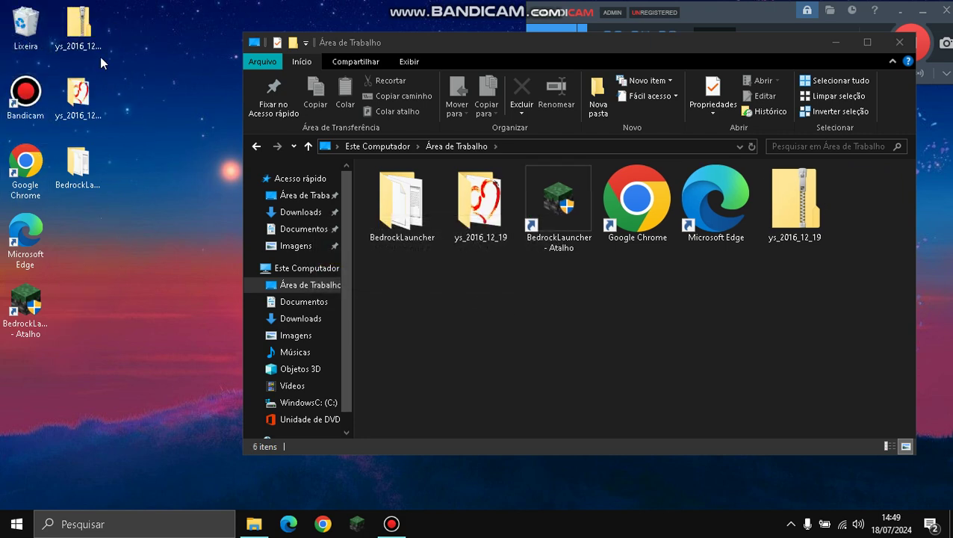
right_click(25, 25)
left_click(58, 48)
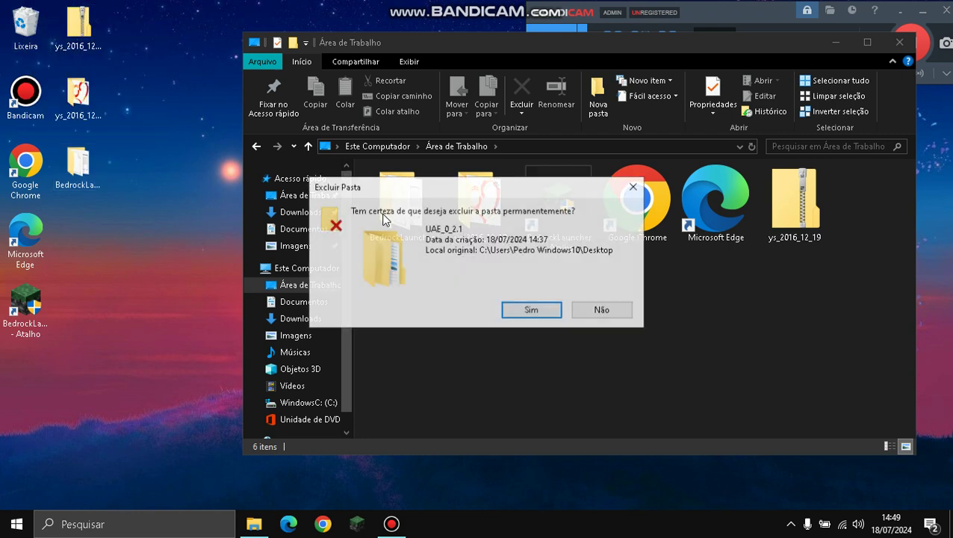
left_click(531, 307)
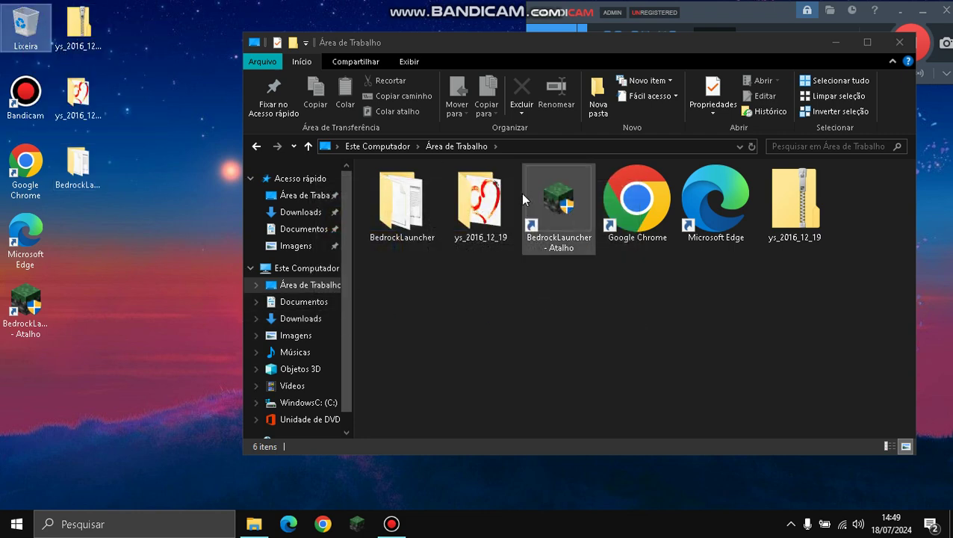
Try to launch YandereSimulator from the ys_2016_12_19 folder and close the folder window
double_click(480, 201)
left_click(408, 202)
double_click(407, 202)
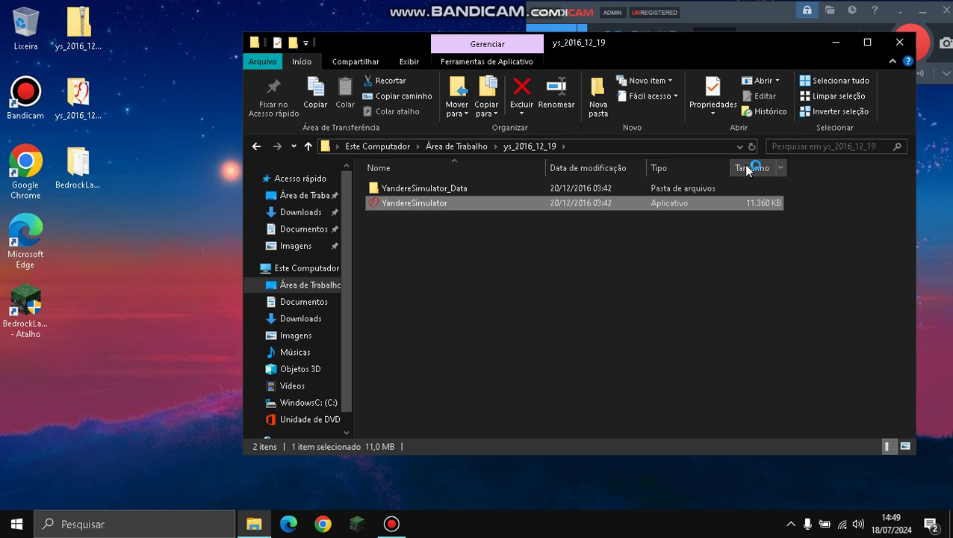
left_click(906, 43)
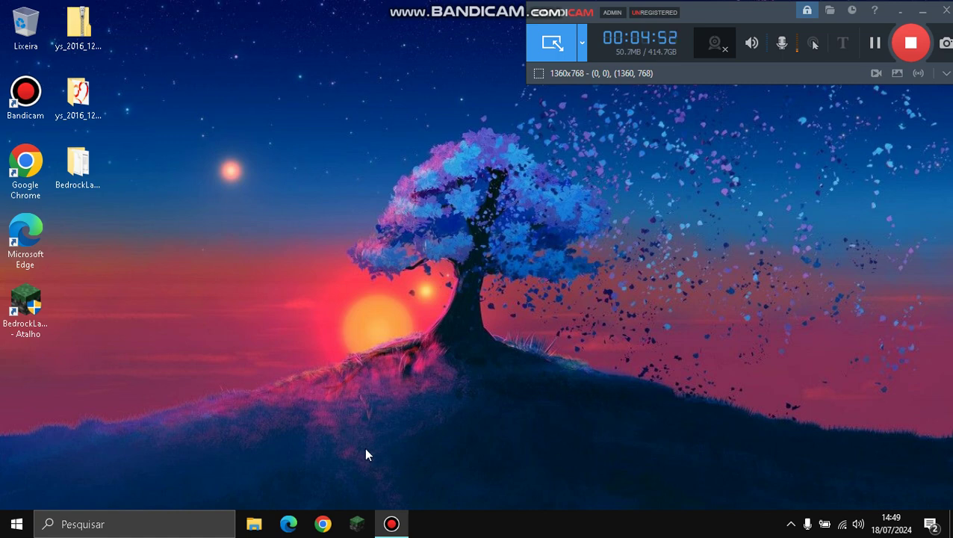
Reopen the ys_2016_12_19 folder on the desktop, relaunch YandereSimulator and close the folder window
left_click(255, 526)
left_click(284, 319)
left_click(300, 287)
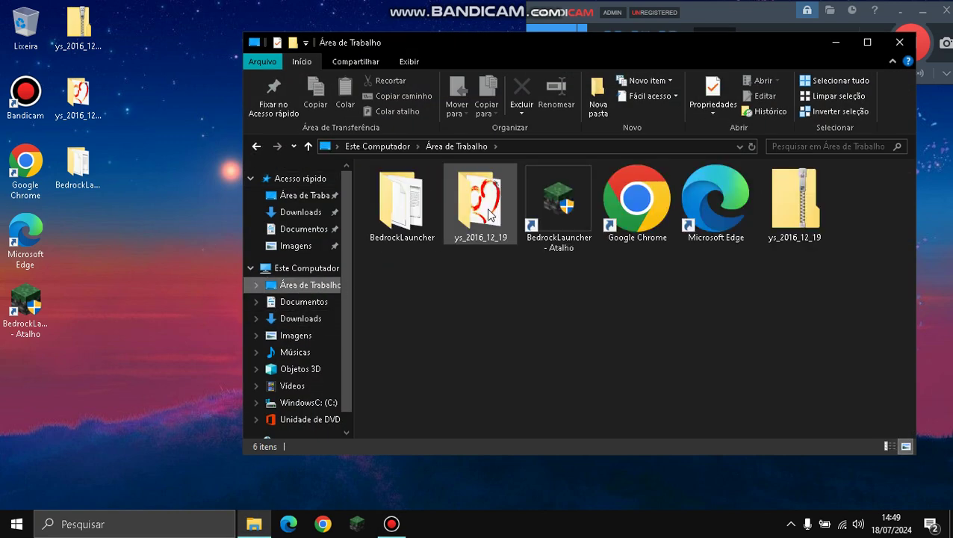
double_click(487, 211)
double_click(449, 206)
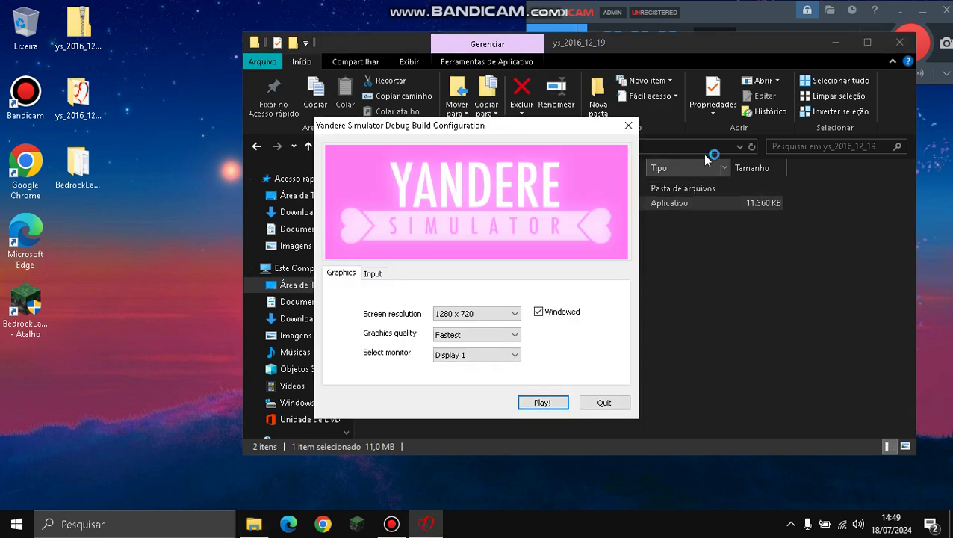
left_click(899, 43)
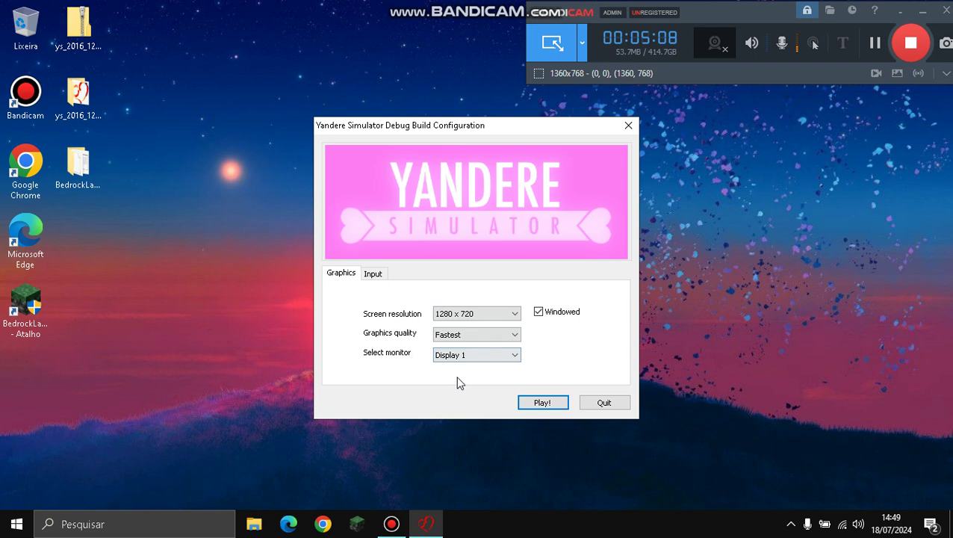
Start the game at a screen resolution of 1024 x 768 and continue past the welcome screen
left_click(494, 317)
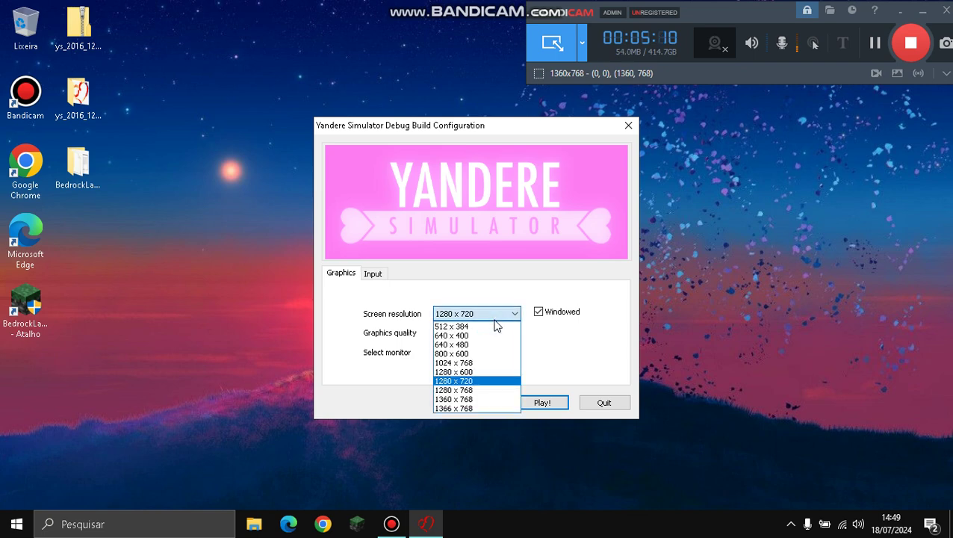
left_click(469, 366)
left_click(532, 401)
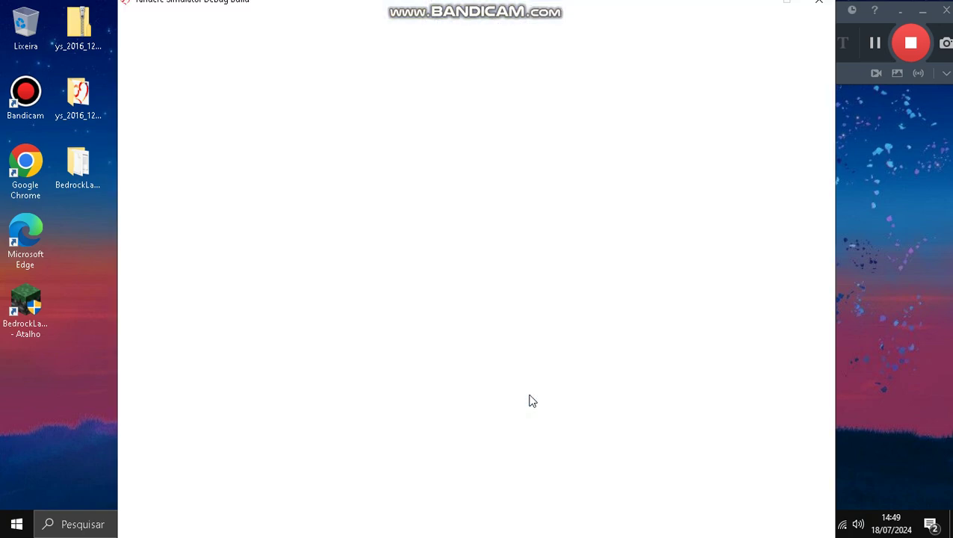
key("super")
key("super")
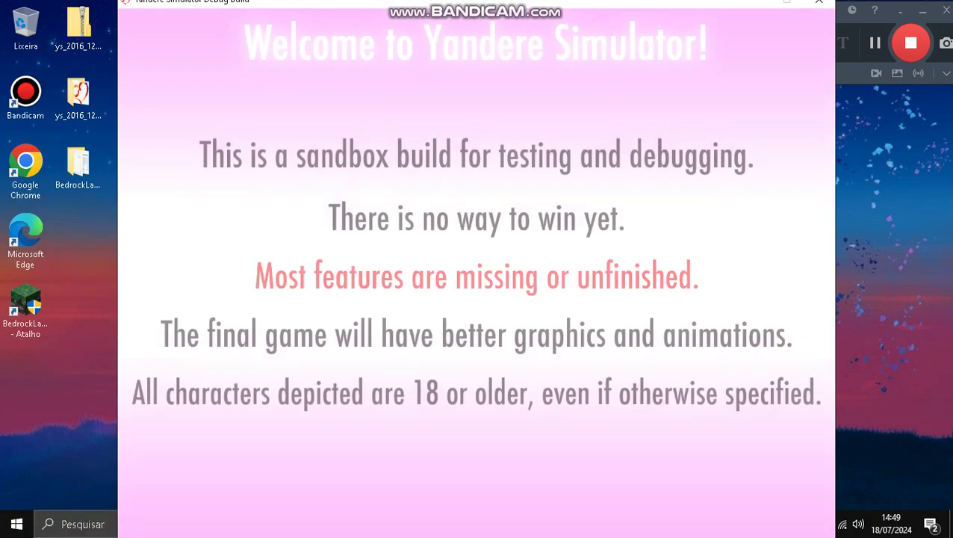
key("Return")
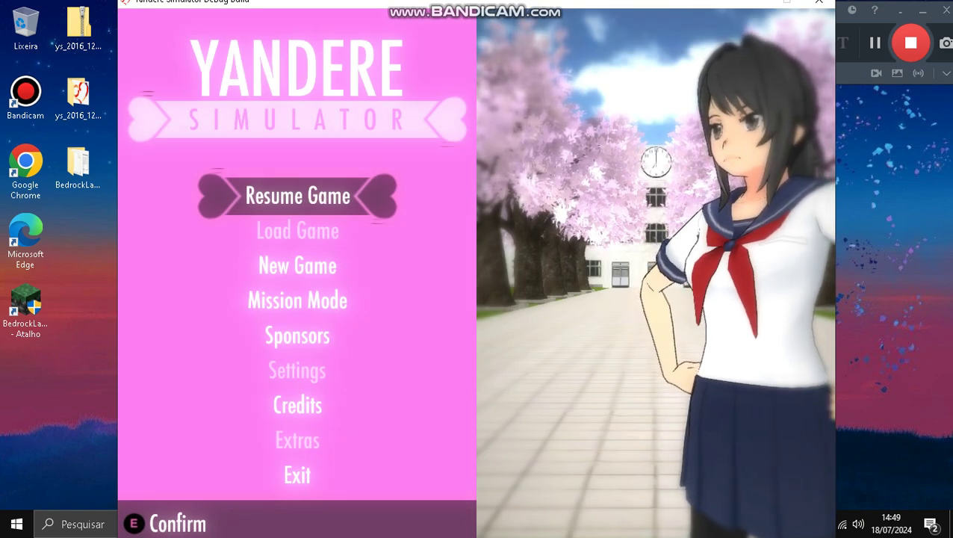
Resume the saved game and leave the bedroom through the exit door for school
key("e")
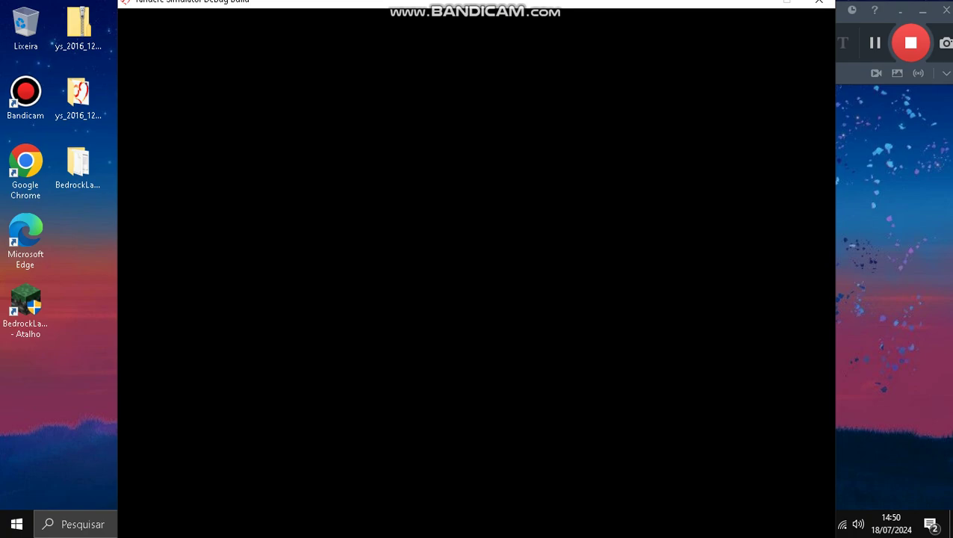
key("w")
key("e")
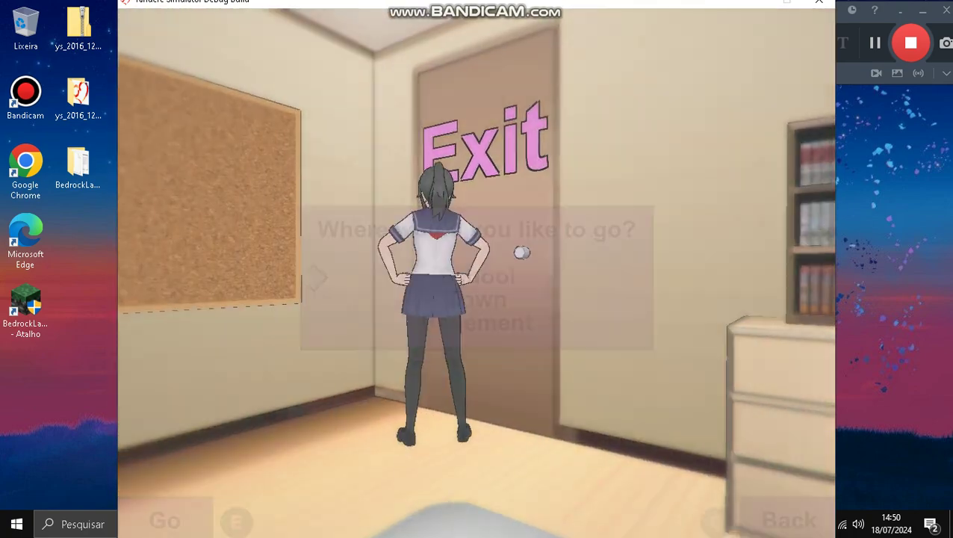
key("e")
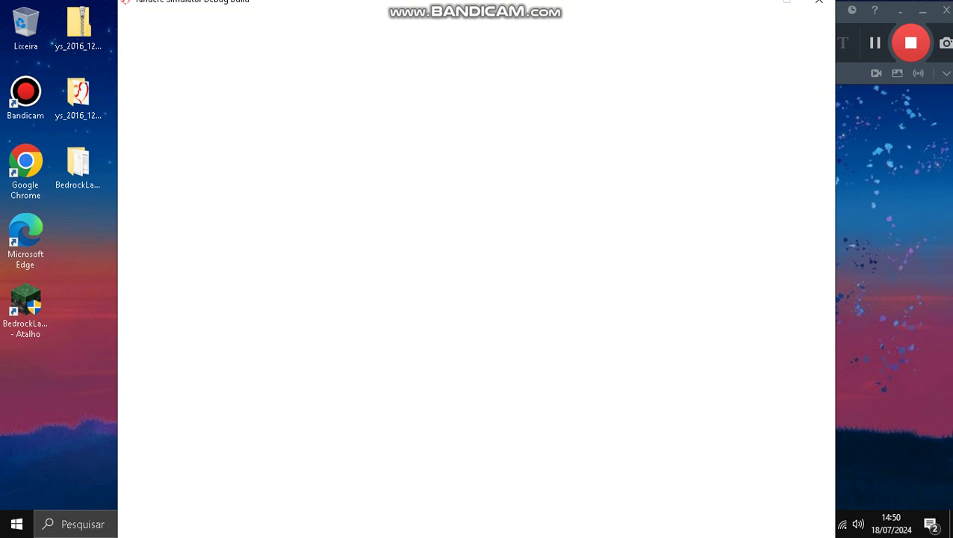
Switch to File Explorer and open the Students file from StreamingAssets/JSON inside the game's YandereSimulator_Data folder
key("super")
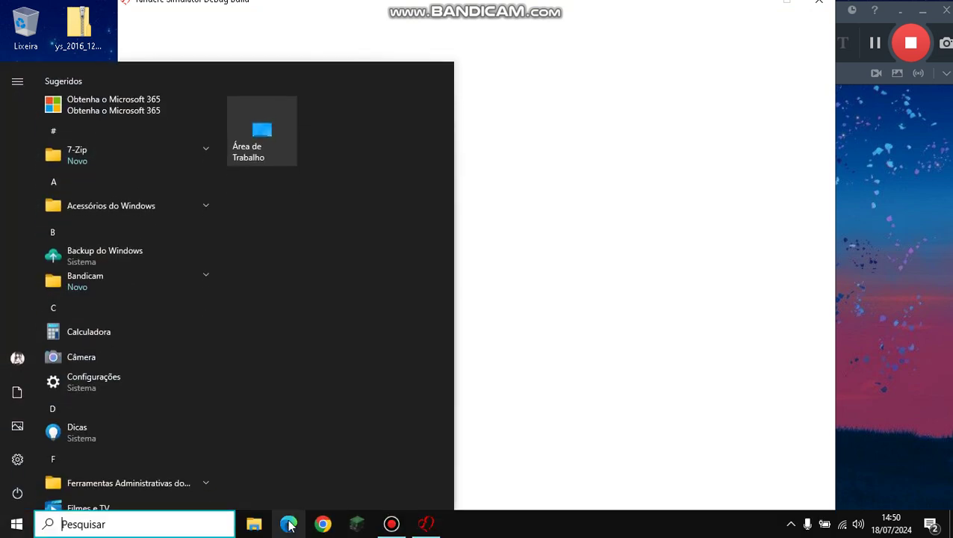
left_click(196, 84)
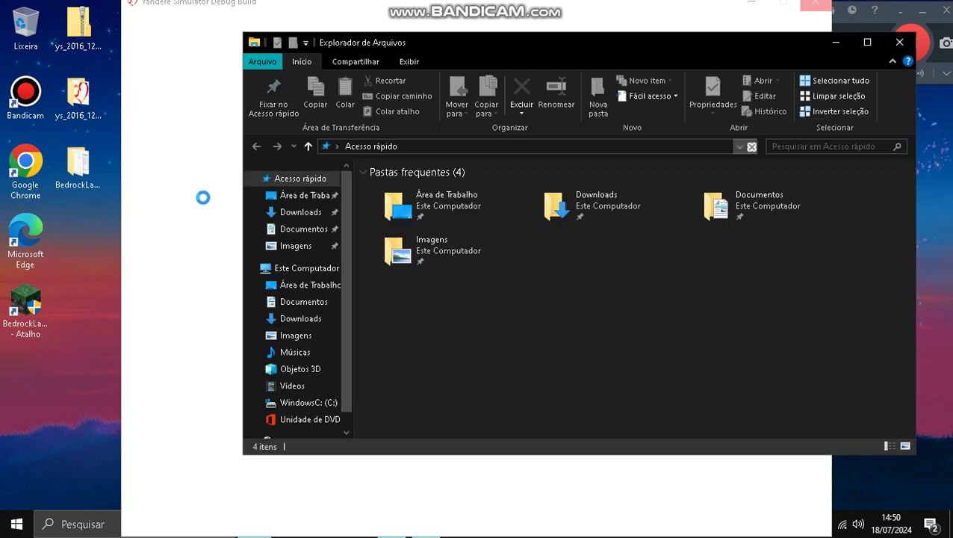
left_click(302, 319)
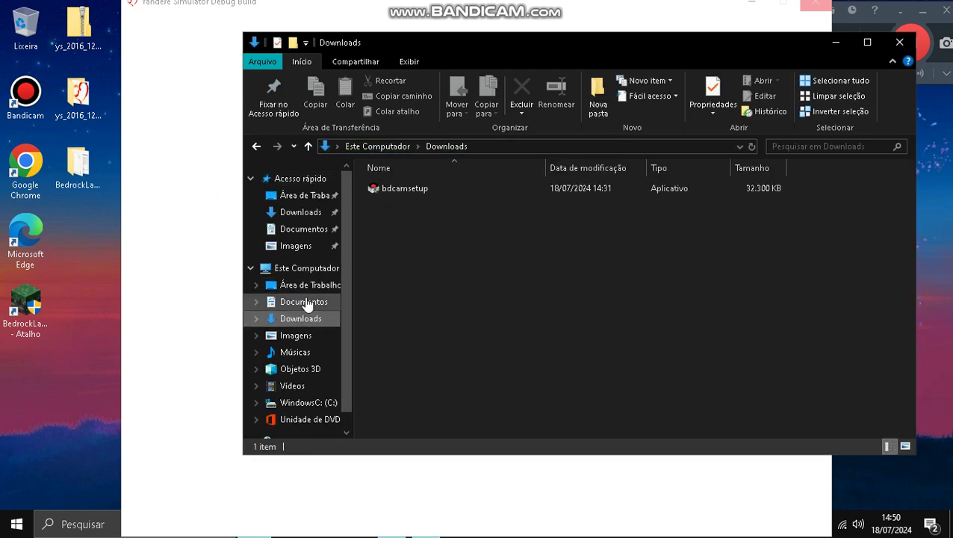
left_click(303, 287)
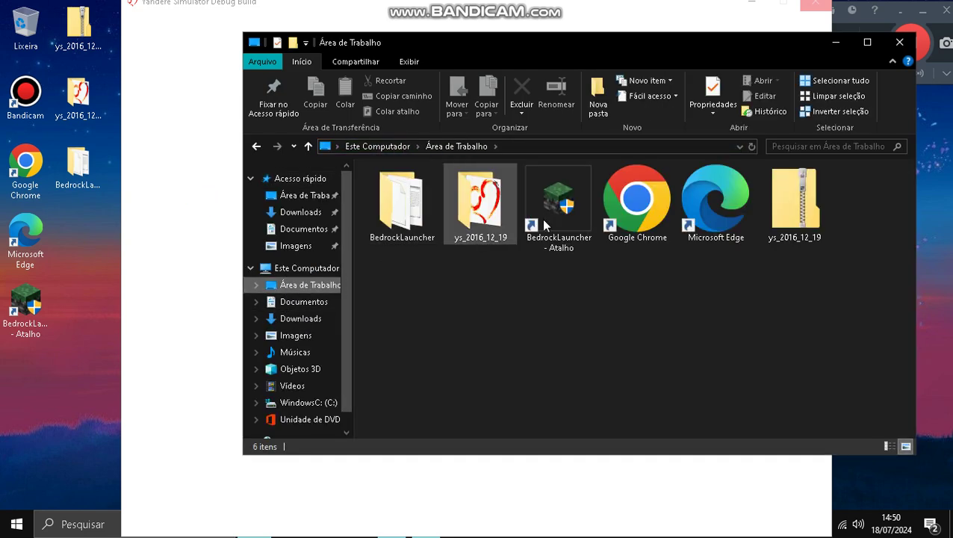
double_click(480, 202)
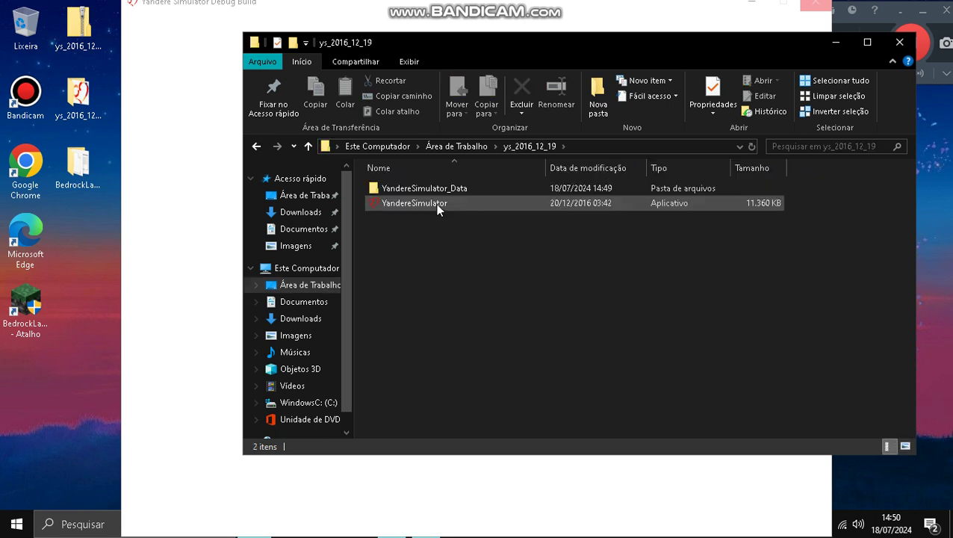
double_click(433, 191)
left_click(408, 234)
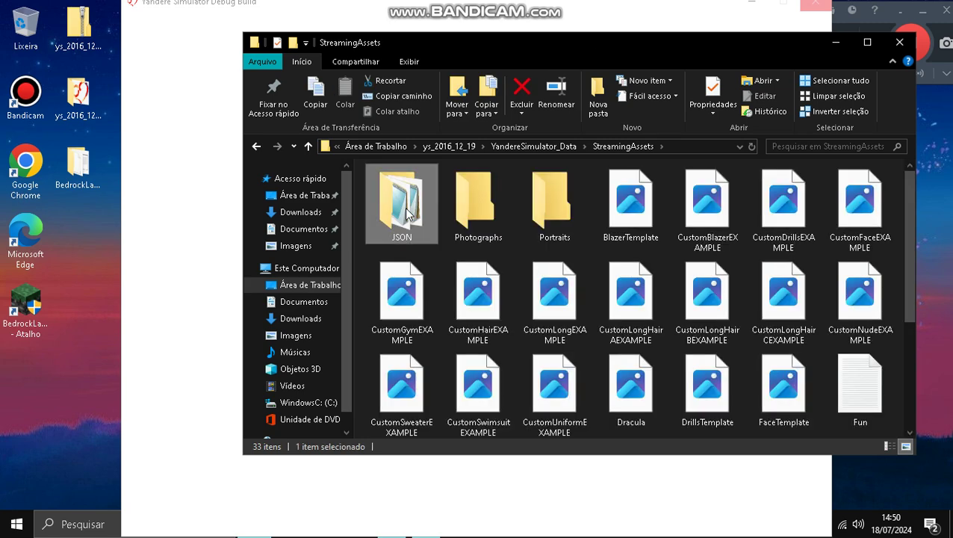
double_click(406, 211)
double_click(396, 188)
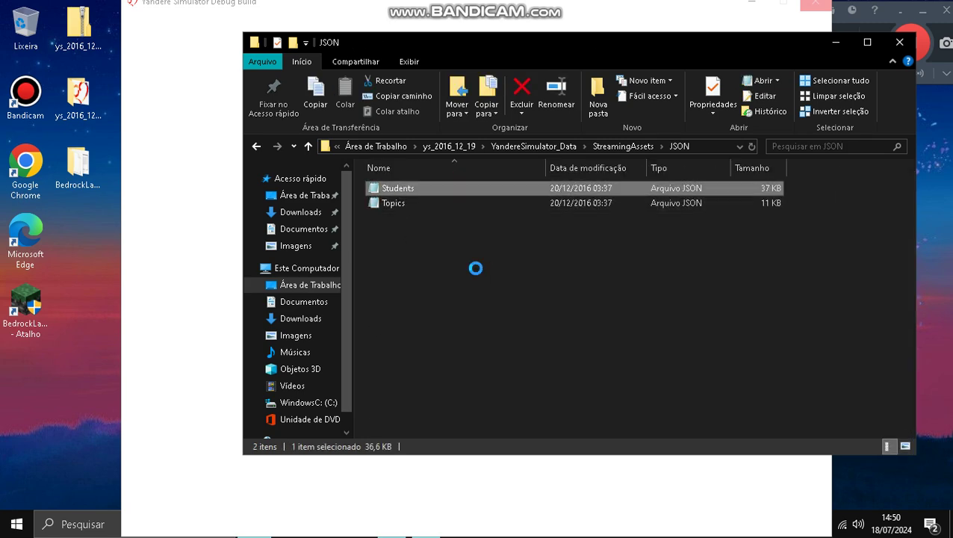
Replace the Reserved name of the student with ID 33 with Osana Najimi
scroll(685, 257, "down", 8)
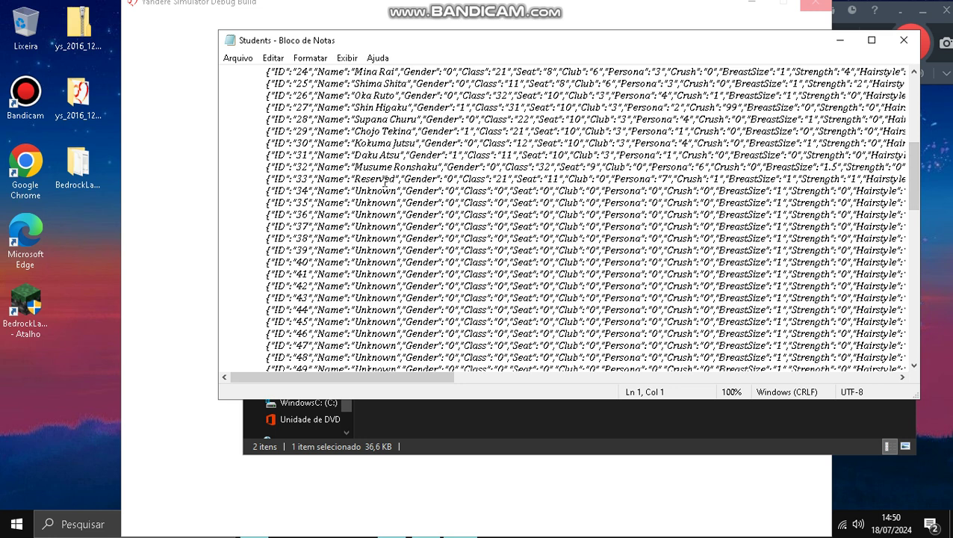
left_click_drag(394, 178, 359, 182)
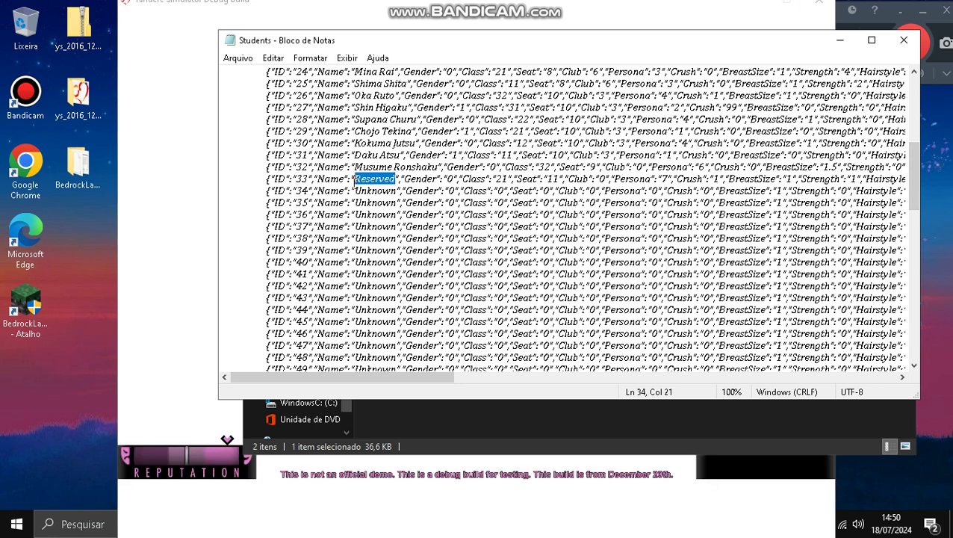
key("BackSpace")
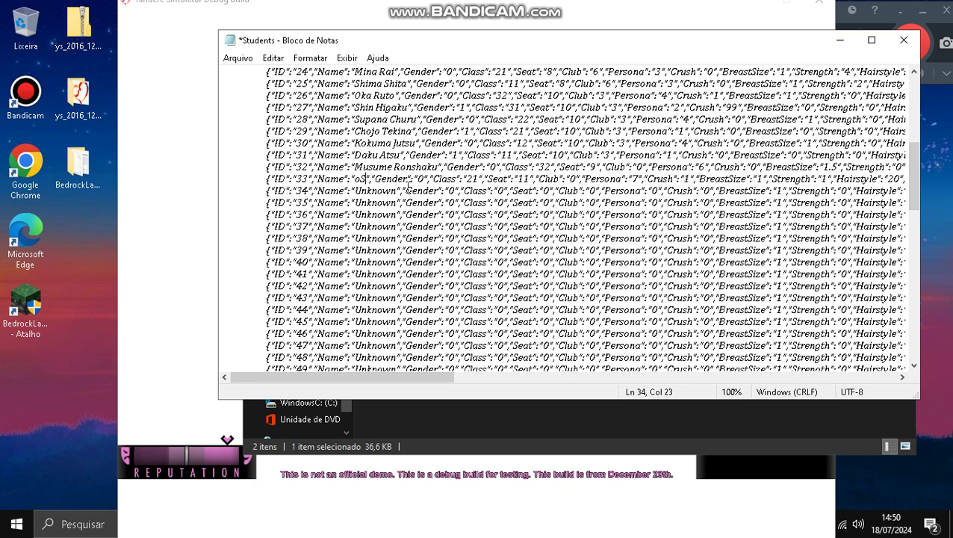
type("Osa")
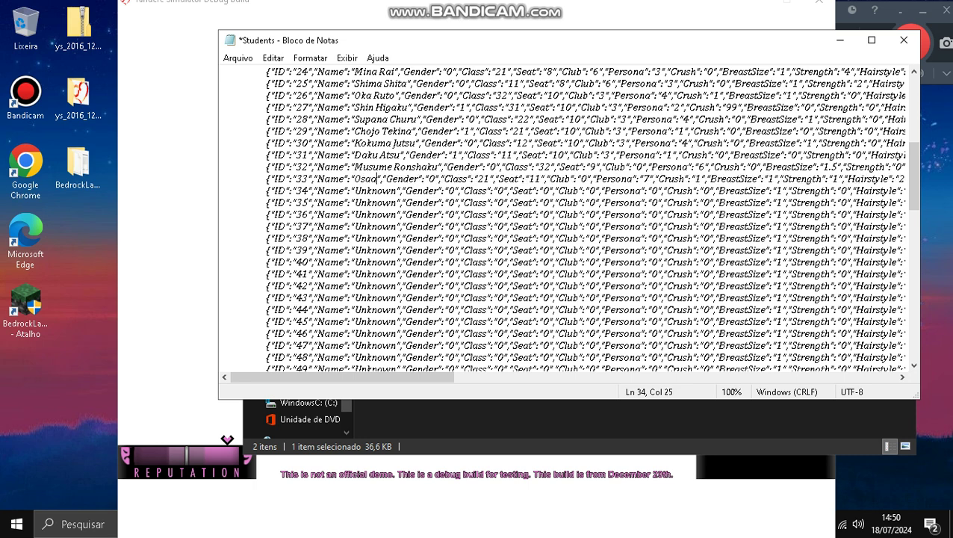
type("na Jaimi")
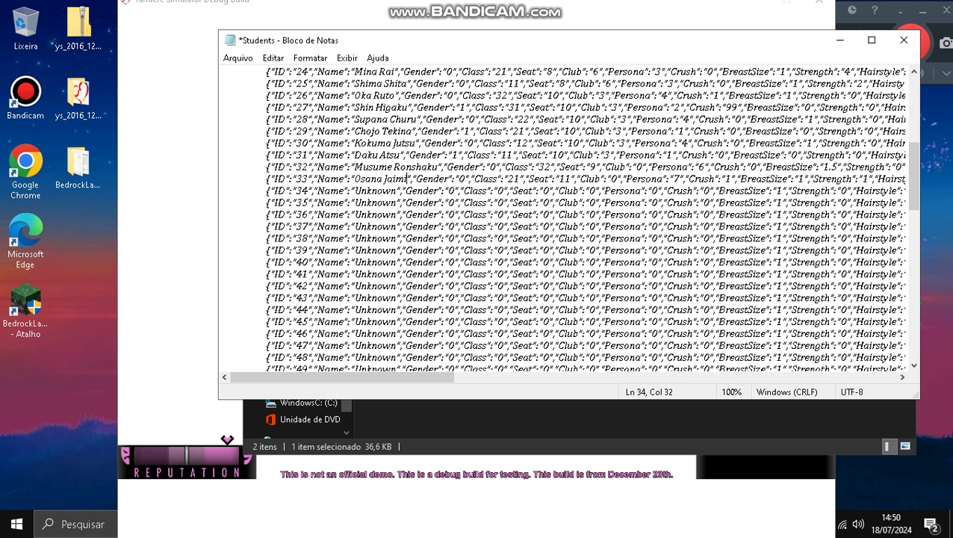
key("BackSpace")
key("BackSpace")
key("BackSpace")
key("BackSpace")
type("Najimi")
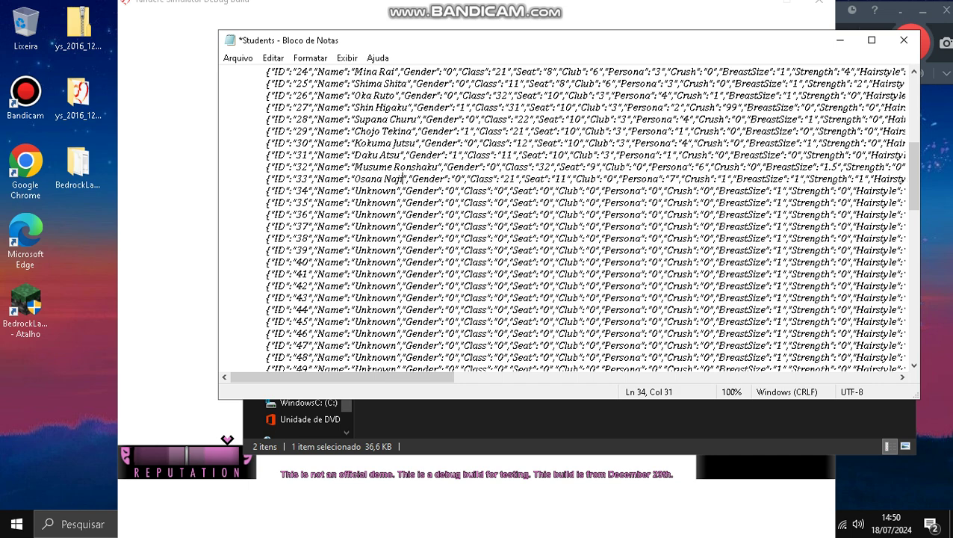
Save the edited Students file and close it
left_click(239, 59)
left_click(278, 120)
left_click(904, 41)
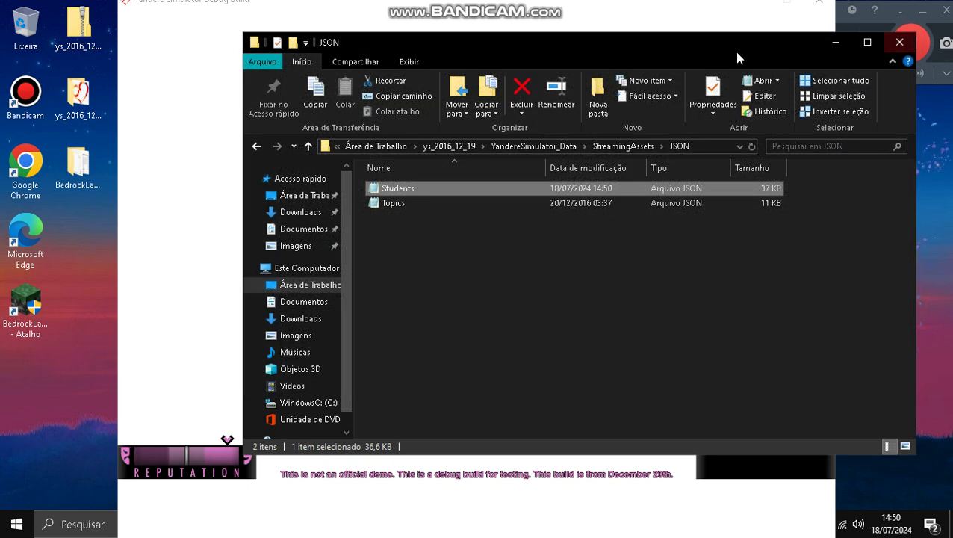
Switch back to Yandere Simulator and walk the character forward along the street
left_click(214, 224)
key("w")
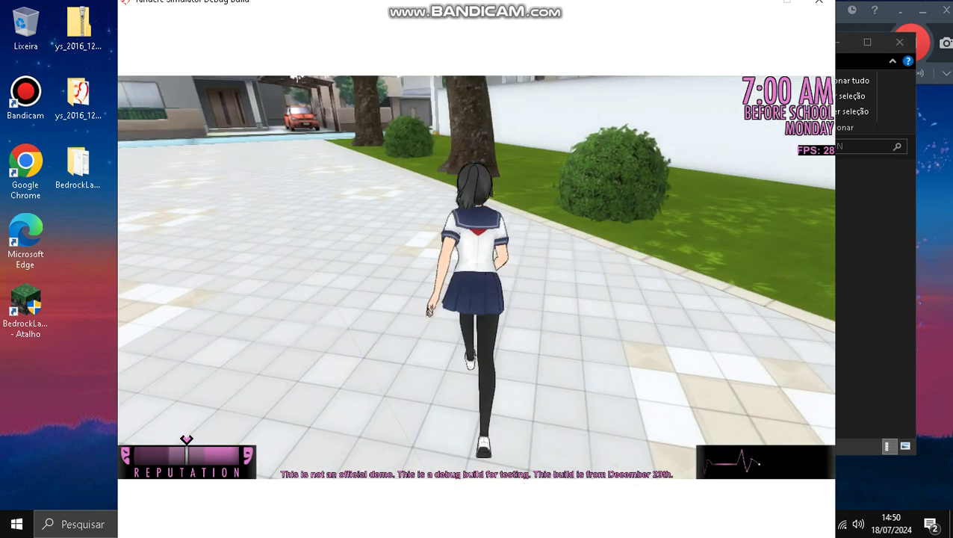